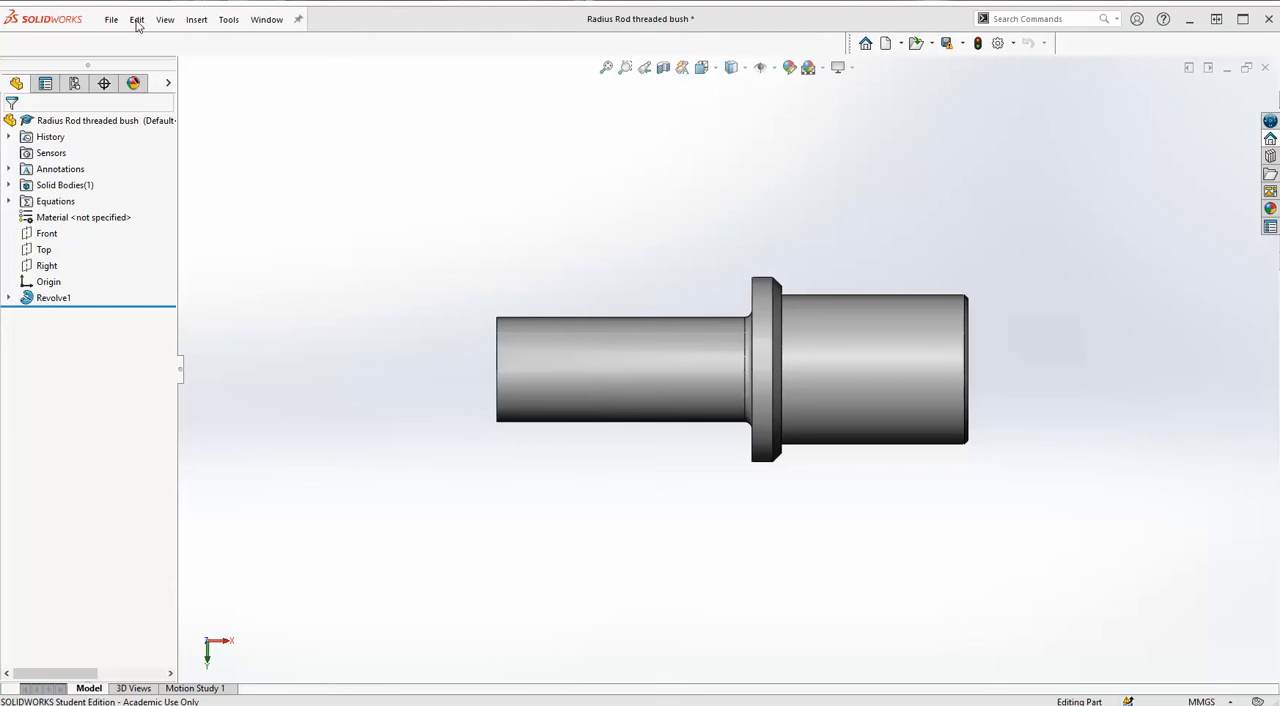
# Create a new drawing from the bush part on an A4 (ISO) sheet with its sheet format, without opening the existing drawing.
pyautogui.click(112, 21)
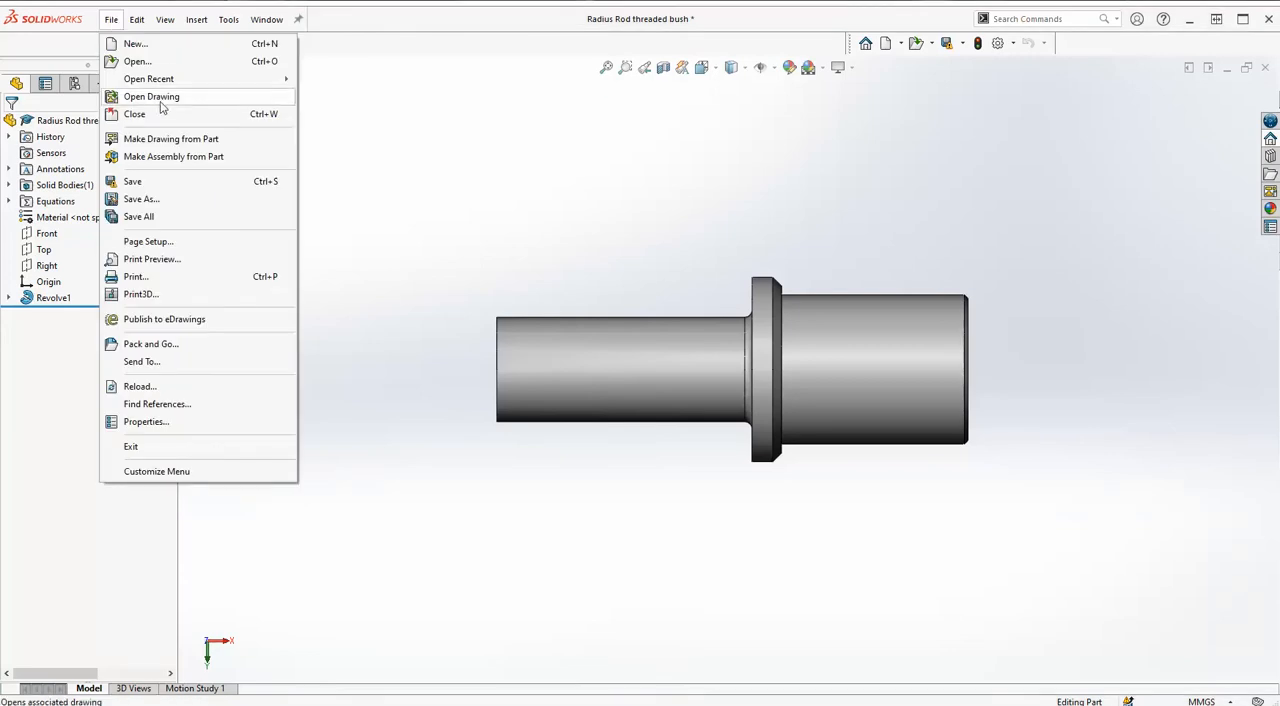
pyautogui.click(155, 140)
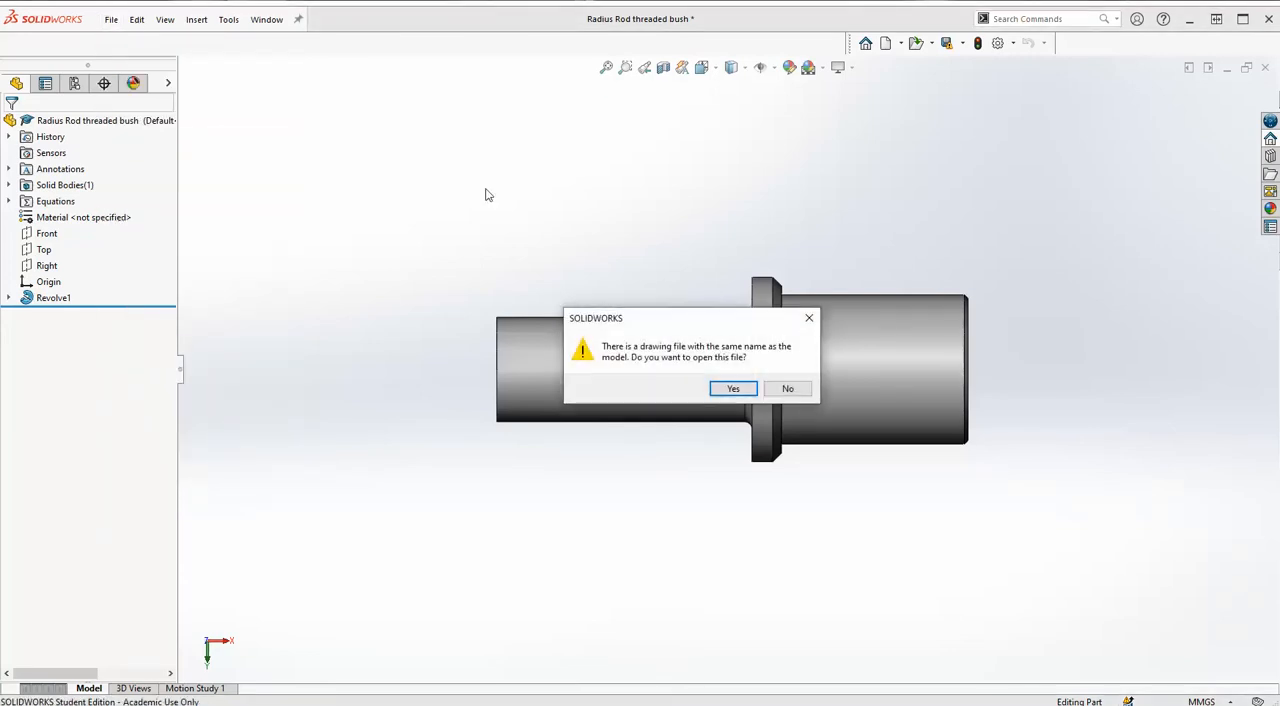
pyautogui.click(785, 389)
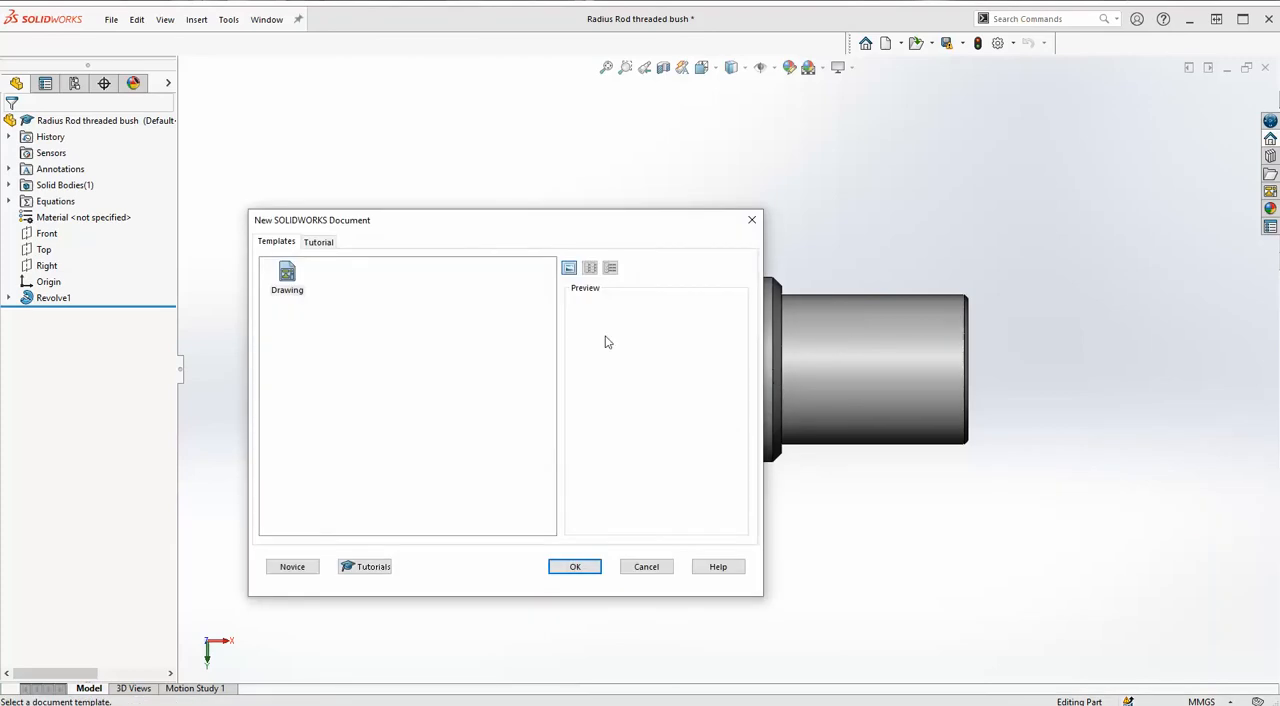
pyautogui.click(581, 565)
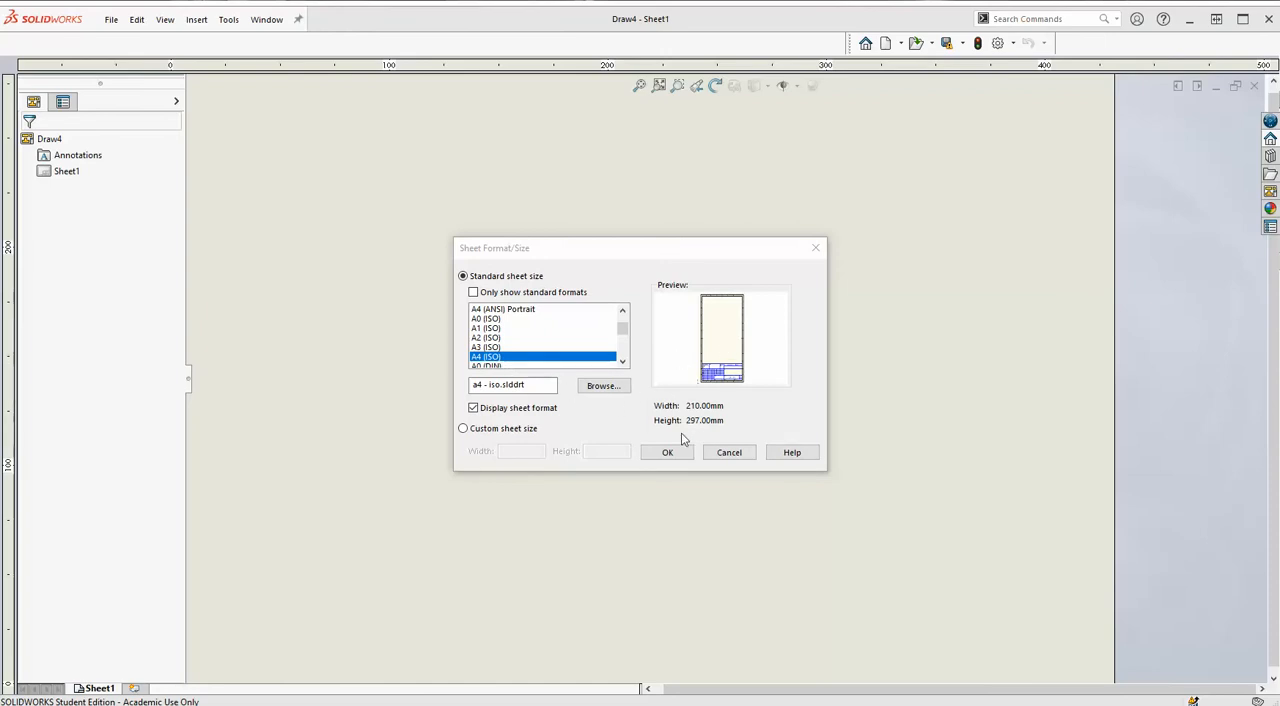
pyautogui.click(679, 457)
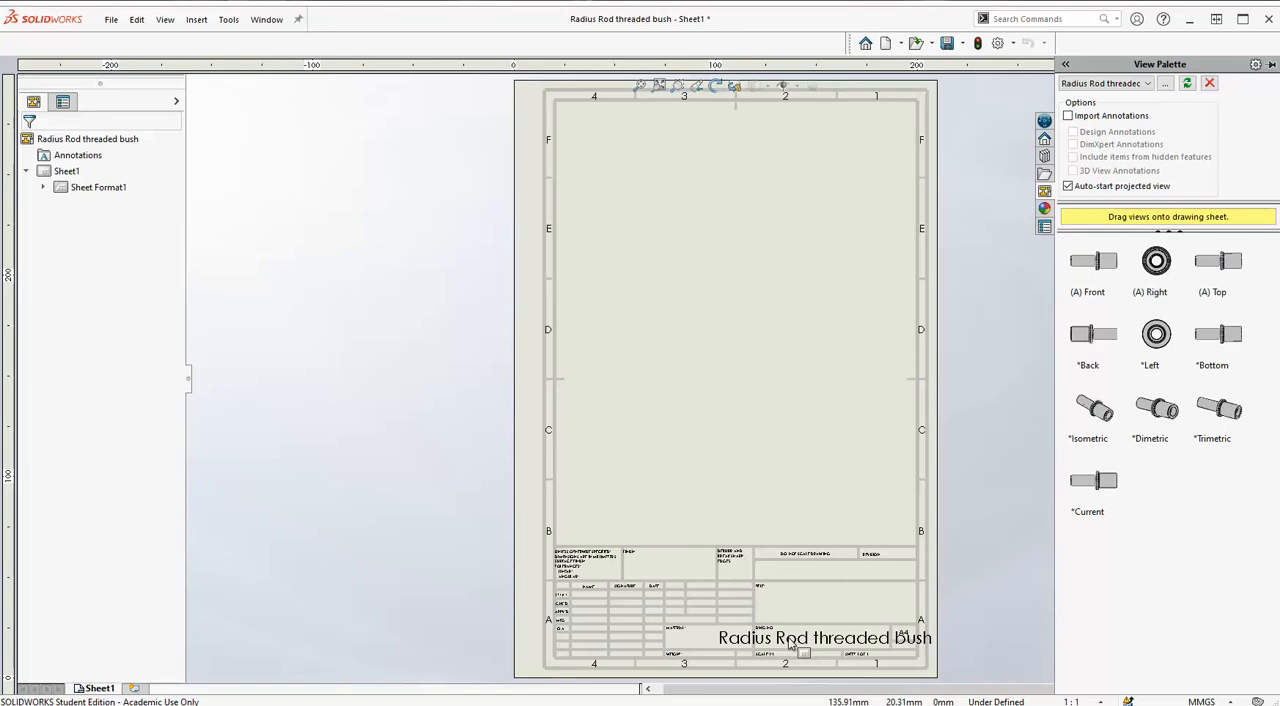
# Edit the sheet format and delete the description property note from the title block's title field.
pyautogui.rightClick(751, 373)
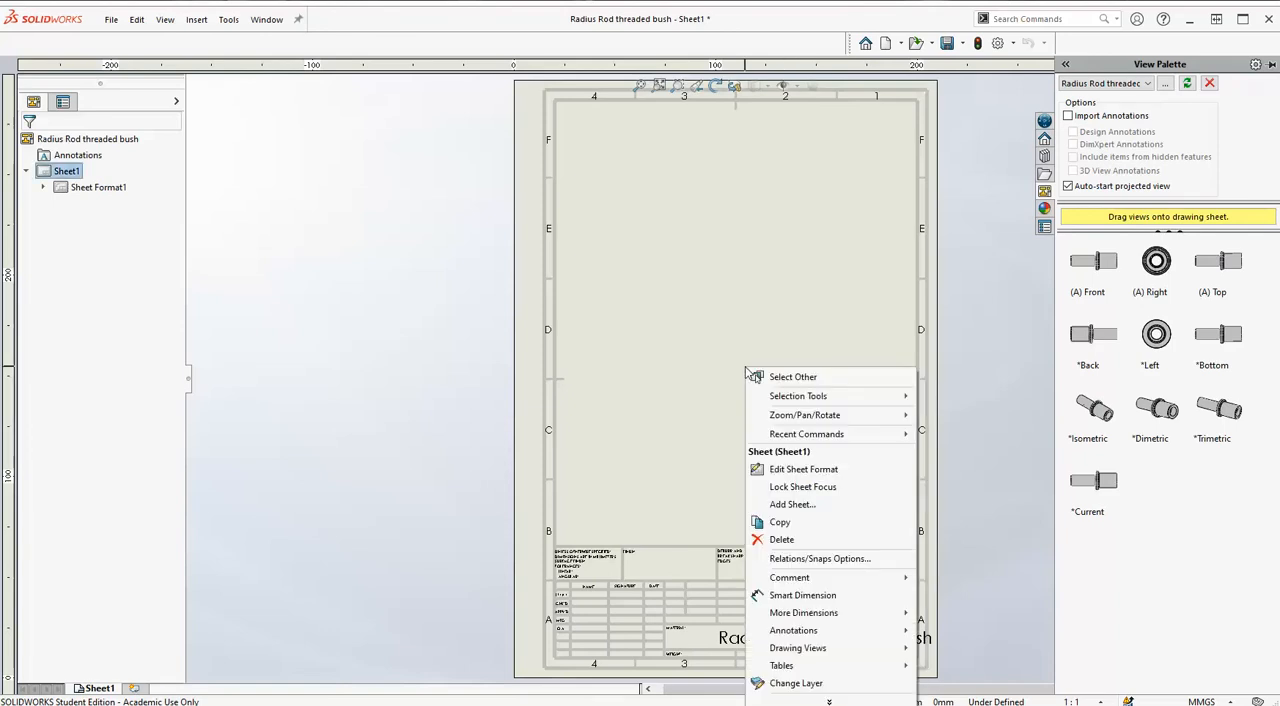
pyautogui.click(788, 470)
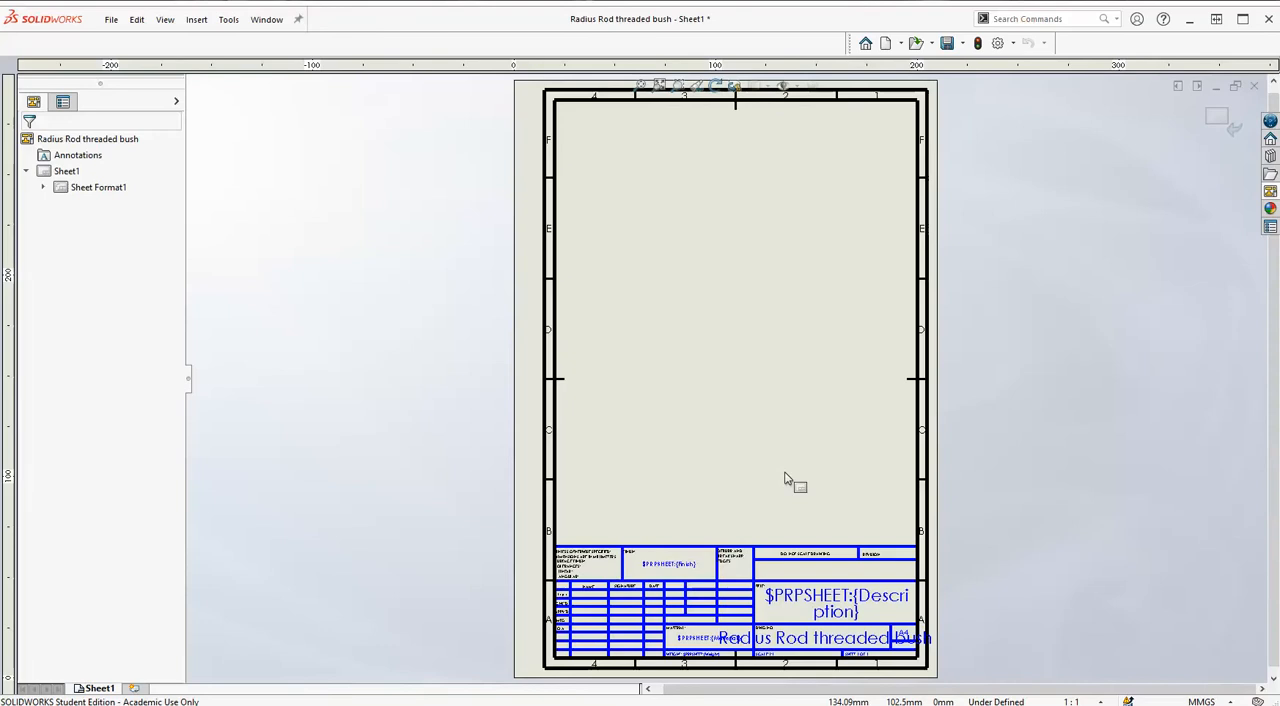
pyautogui.click(818, 605)
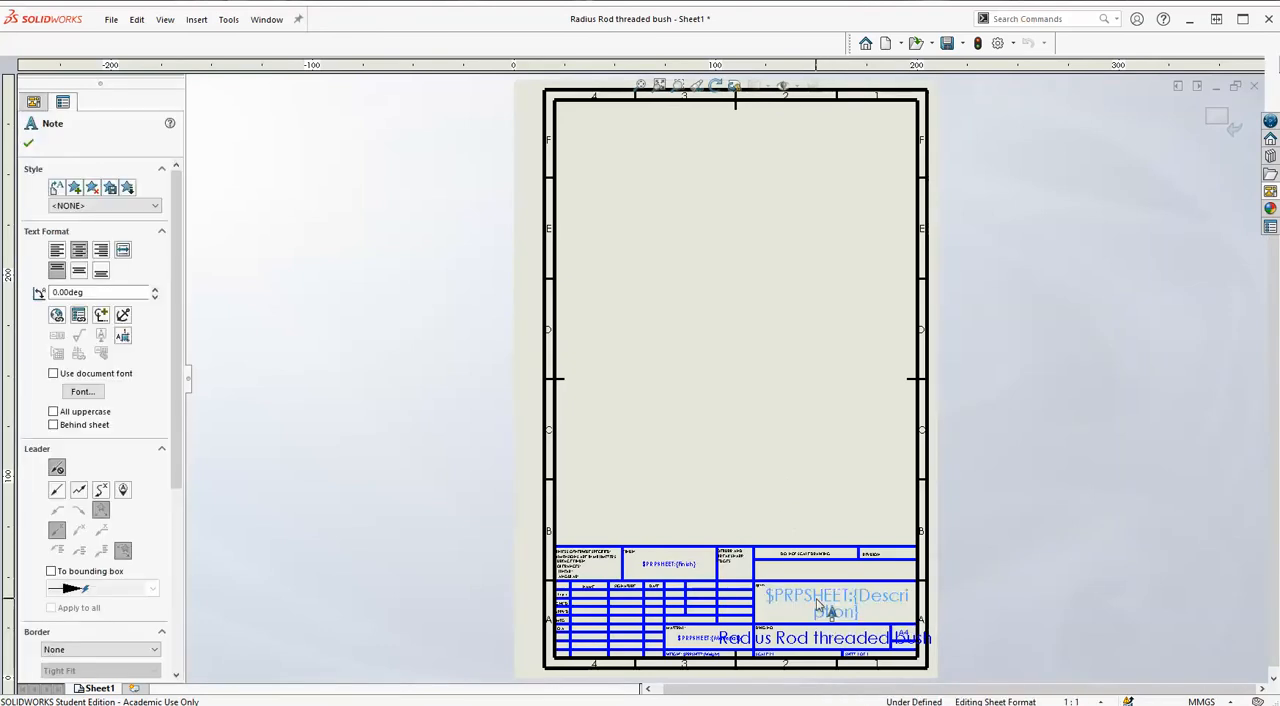
pyautogui.press('Delete')
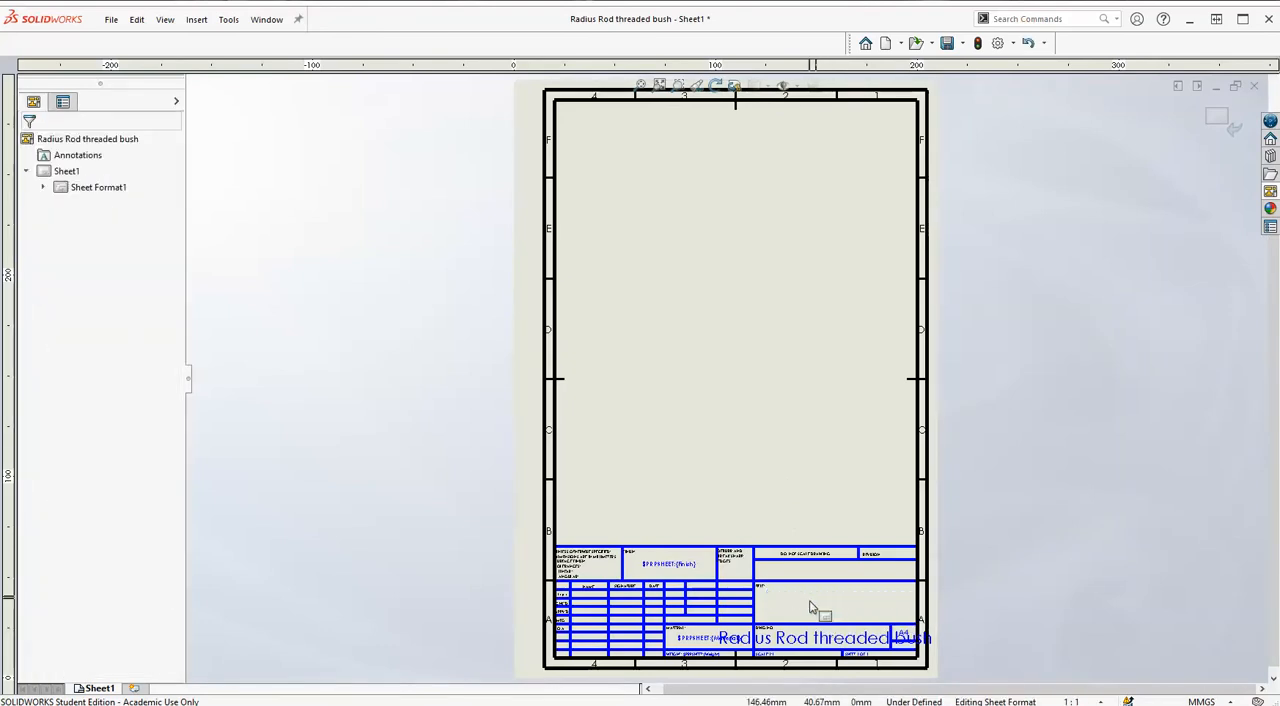
# Move the file-name note out of the title block onto the open sheet area and set its font size to 18.
pyautogui.moveTo(818, 648); pyautogui.dragTo(735, 415)
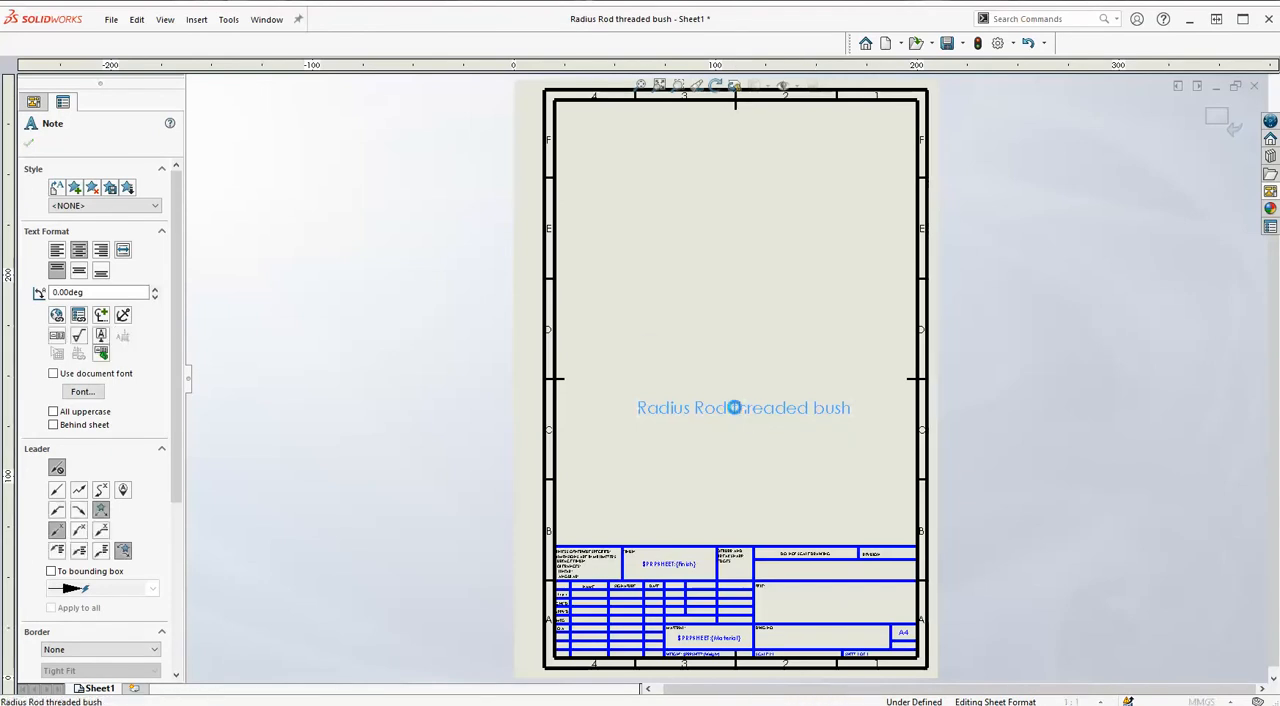
pyautogui.doubleClick(735, 410)
pyautogui.click(810, 379)
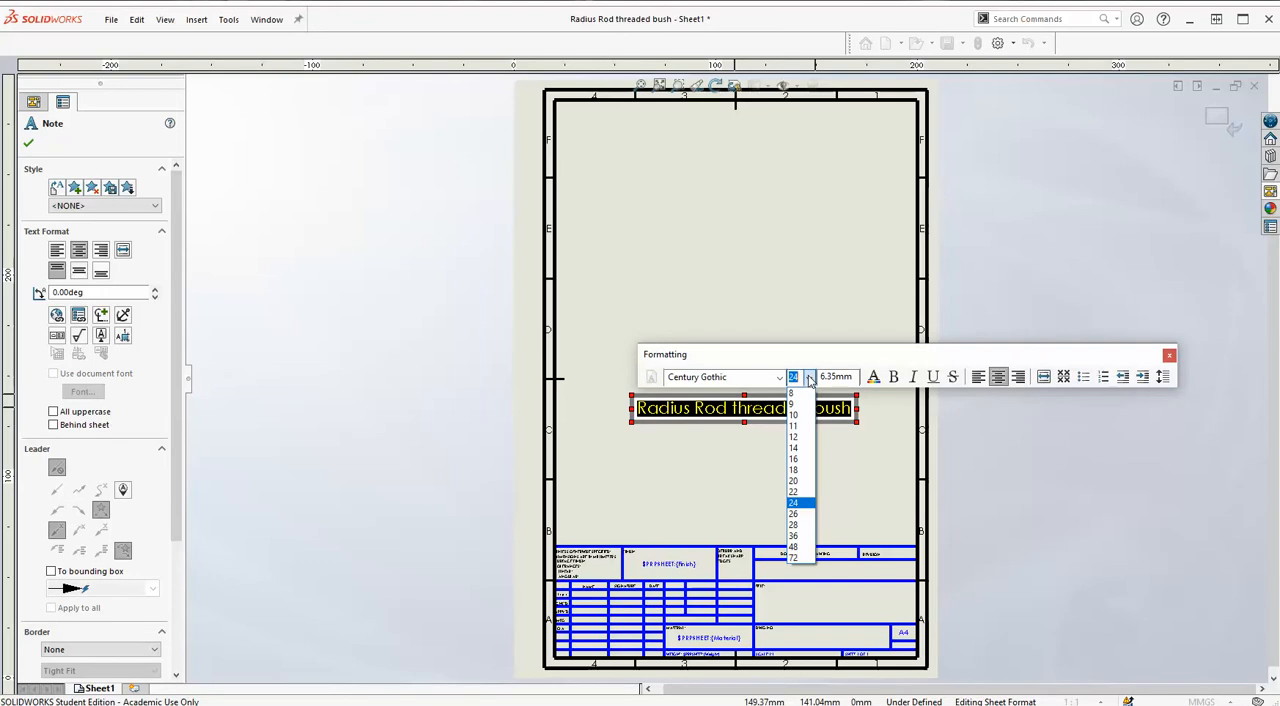
pyautogui.click(795, 471)
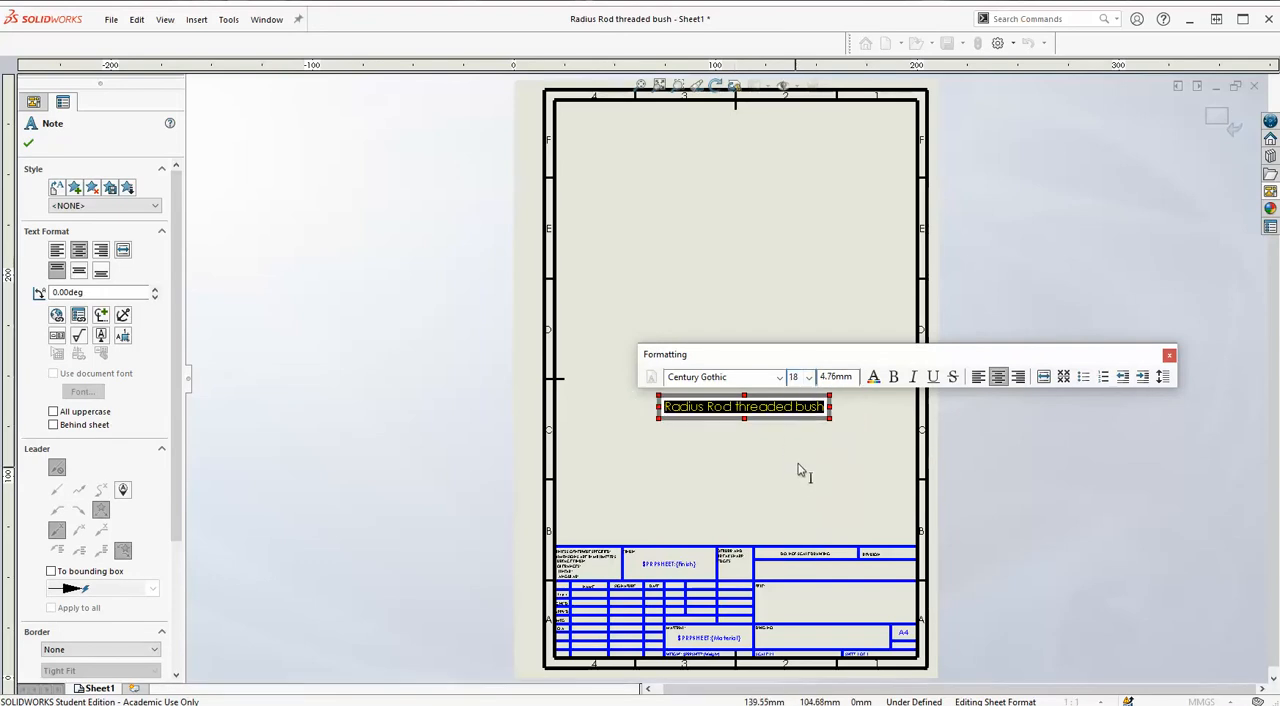
pyautogui.click(808, 445)
pyautogui.click(777, 410)
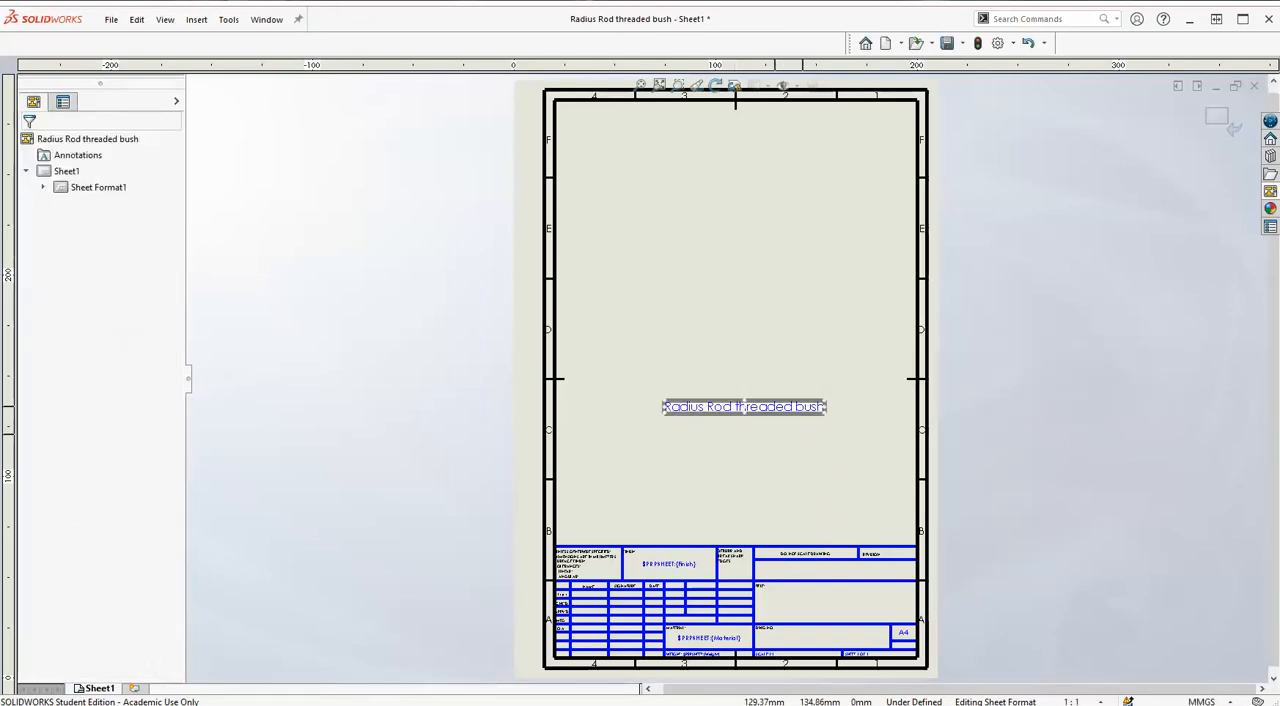
# Make the file-name note's text box taller and narrower so the name wraps onto two lines.
pyautogui.doubleClick(750, 419)
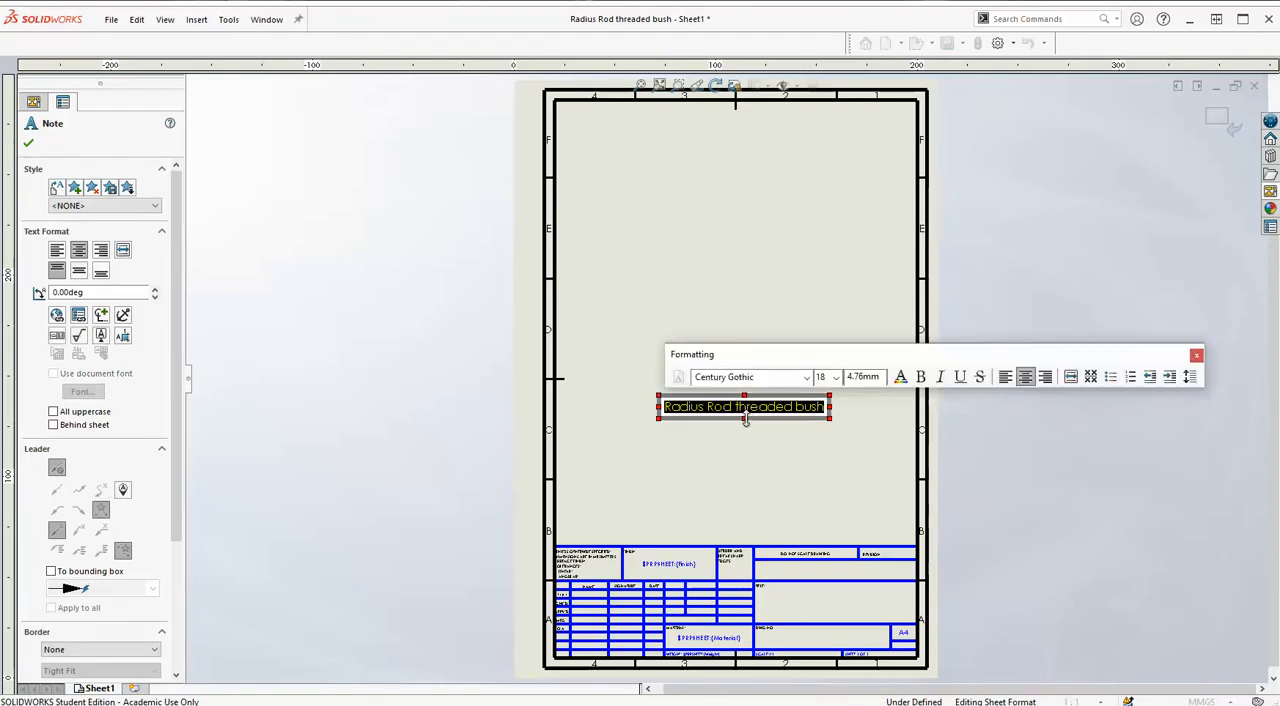
pyautogui.moveTo(750, 420); pyautogui.dragTo(753, 431)
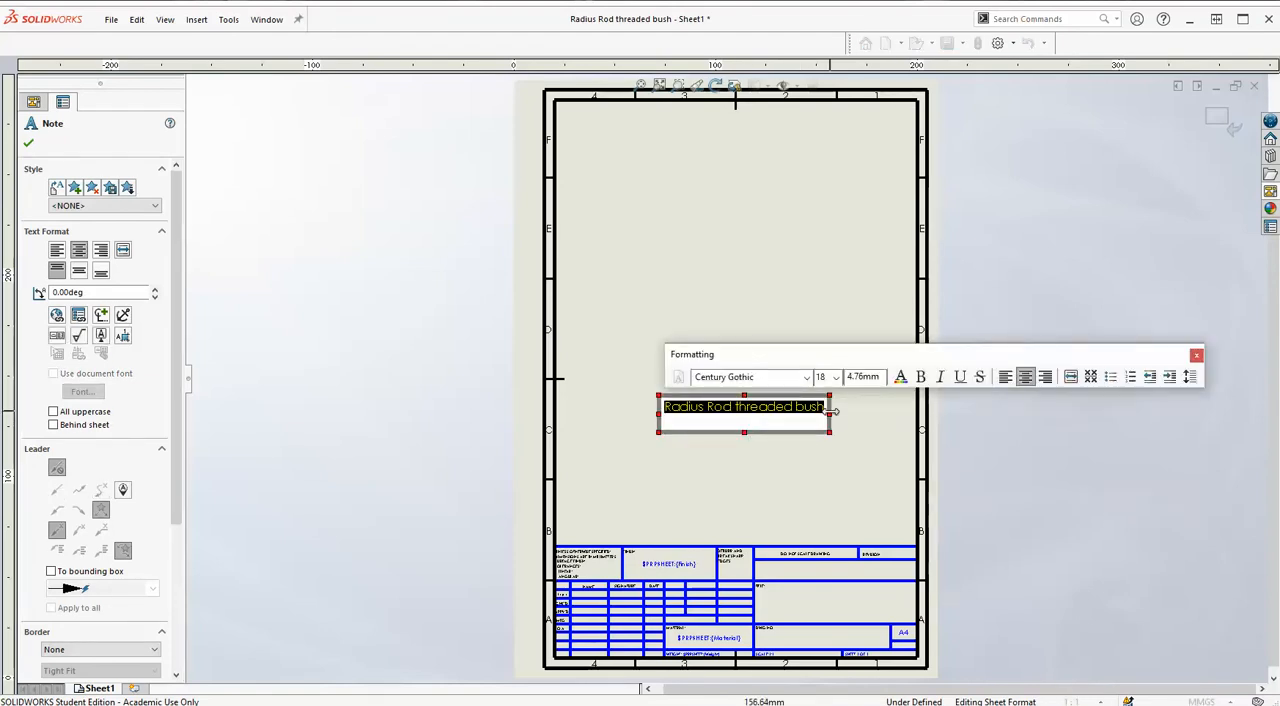
pyautogui.moveTo(829, 414); pyautogui.dragTo(803, 412)
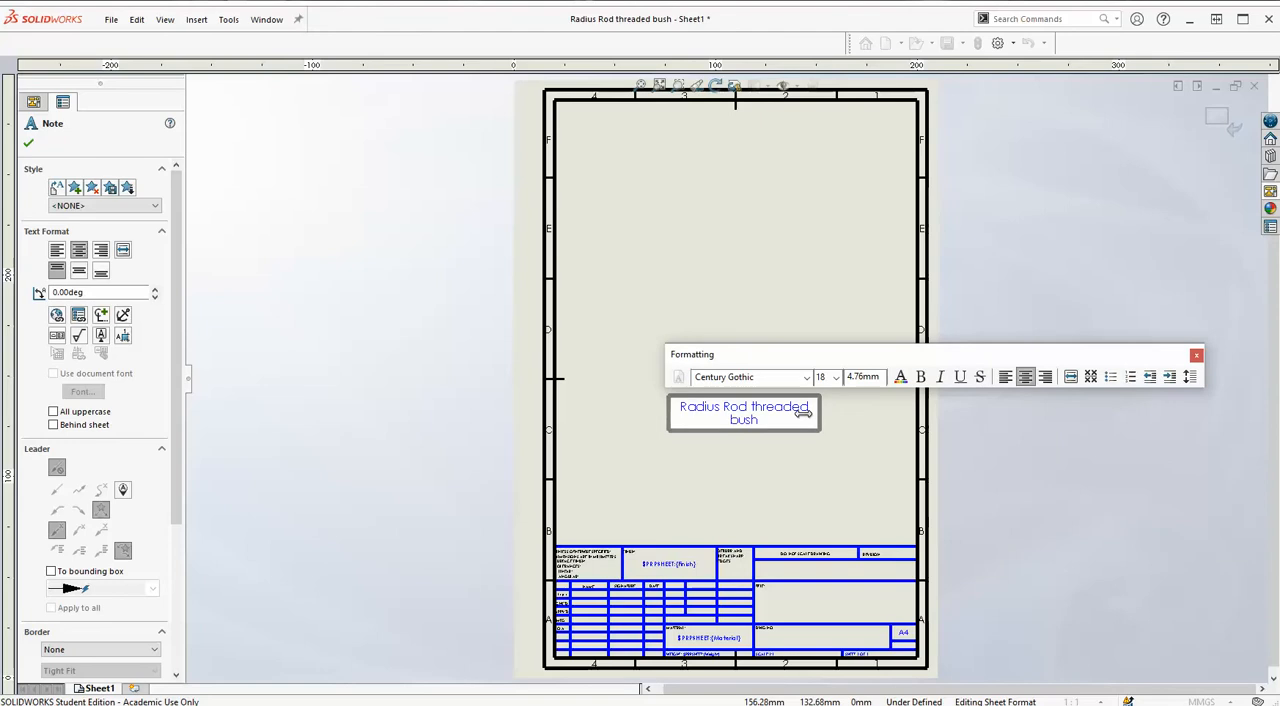
pyautogui.click(766, 428)
pyautogui.click(778, 428)
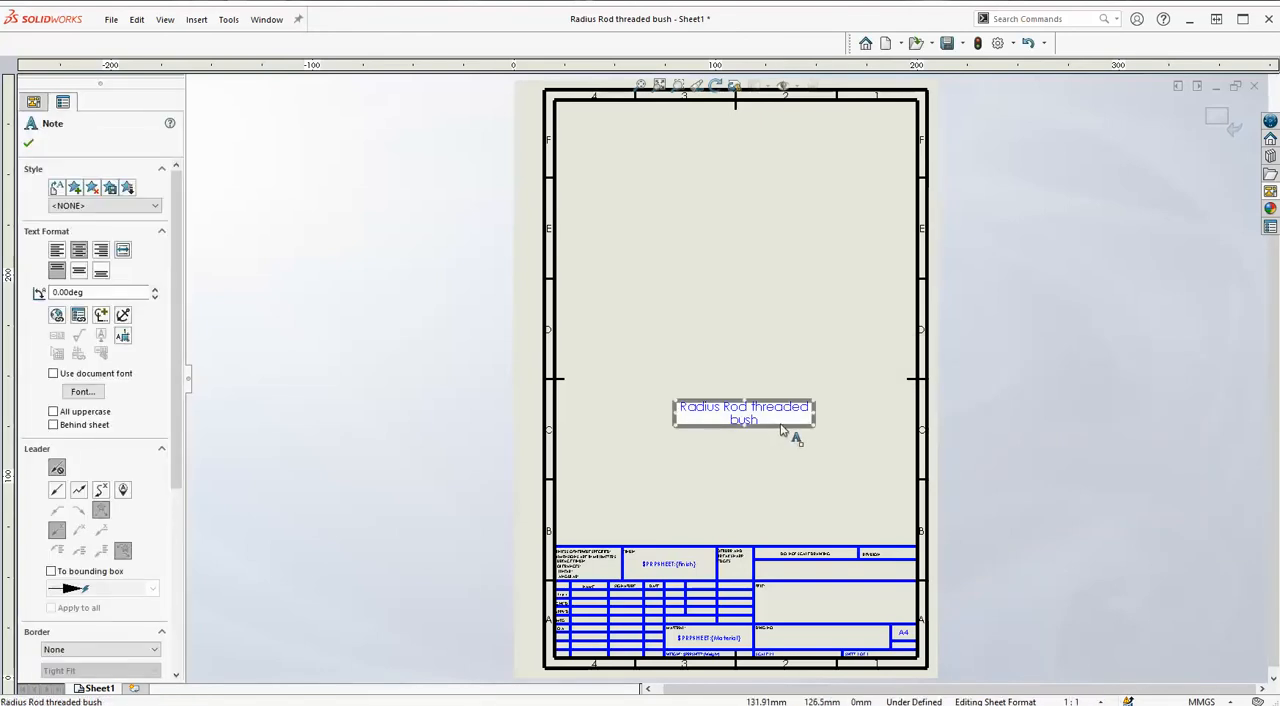
# Move the wrapped file-name note into the title block's title field and return to editing the sheet.
pyautogui.moveTo(782, 430); pyautogui.dragTo(872, 623)
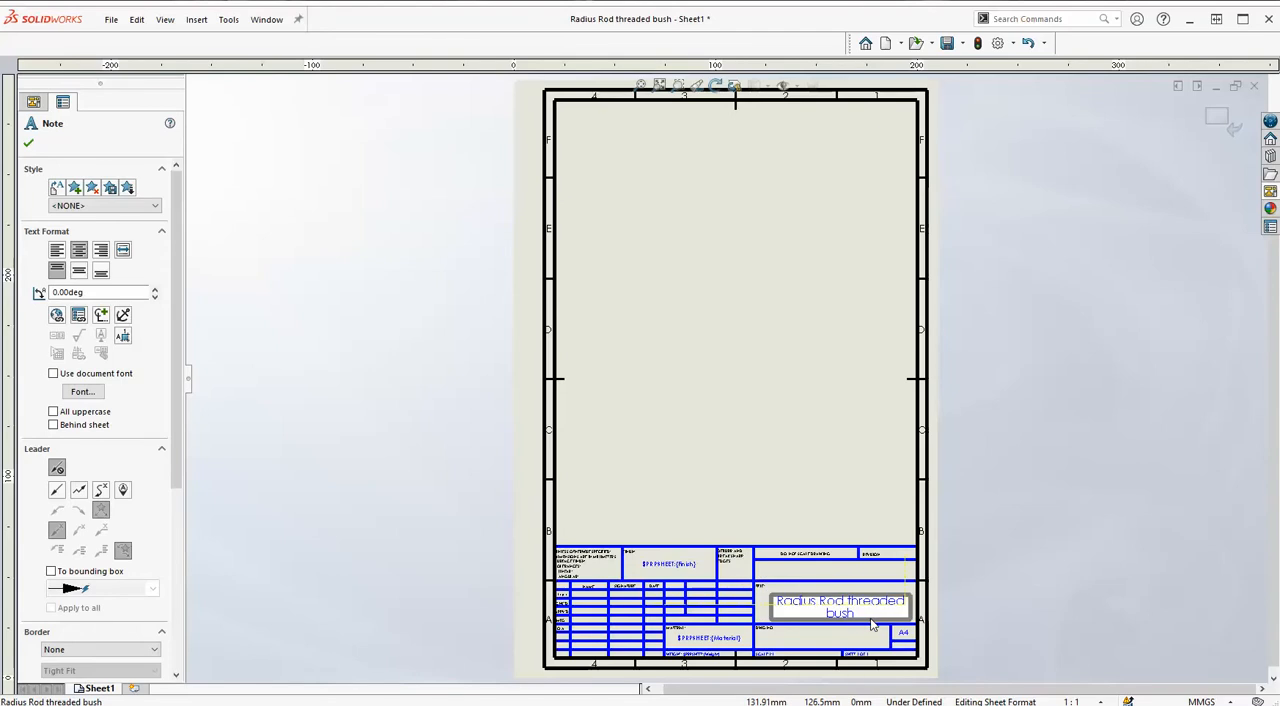
pyautogui.click(754, 459)
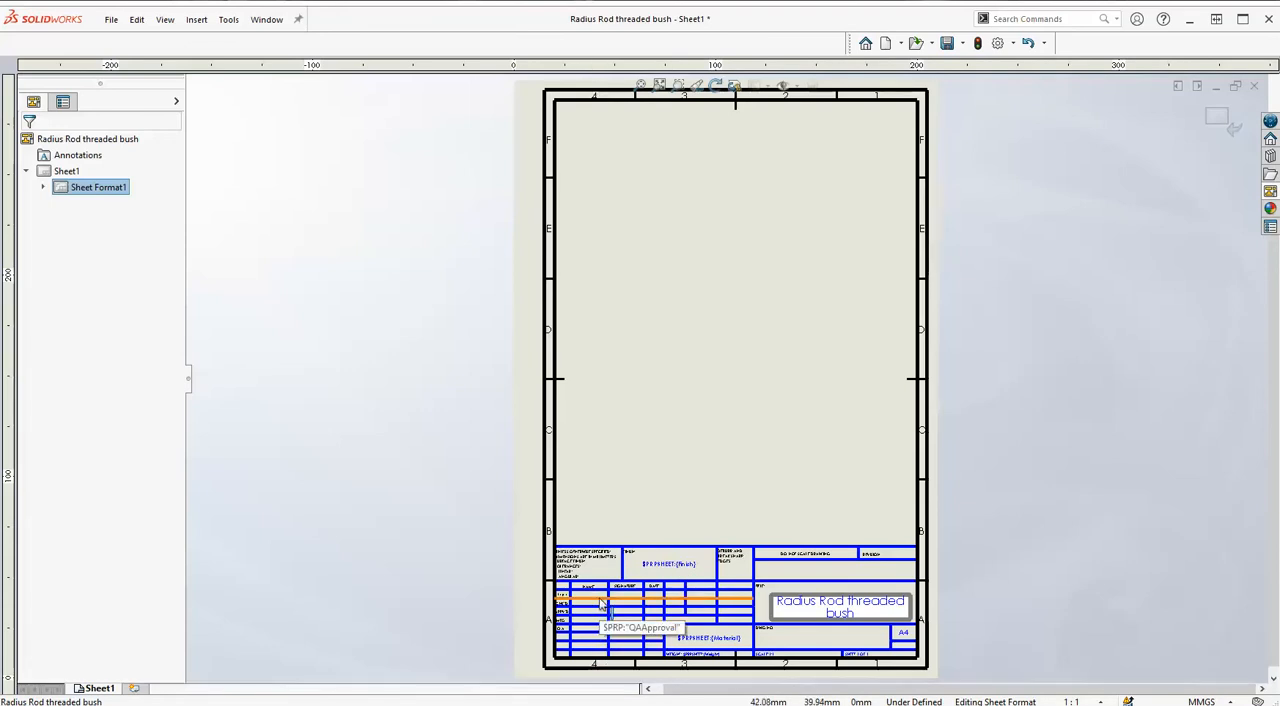
pyautogui.rightClick(730, 269)
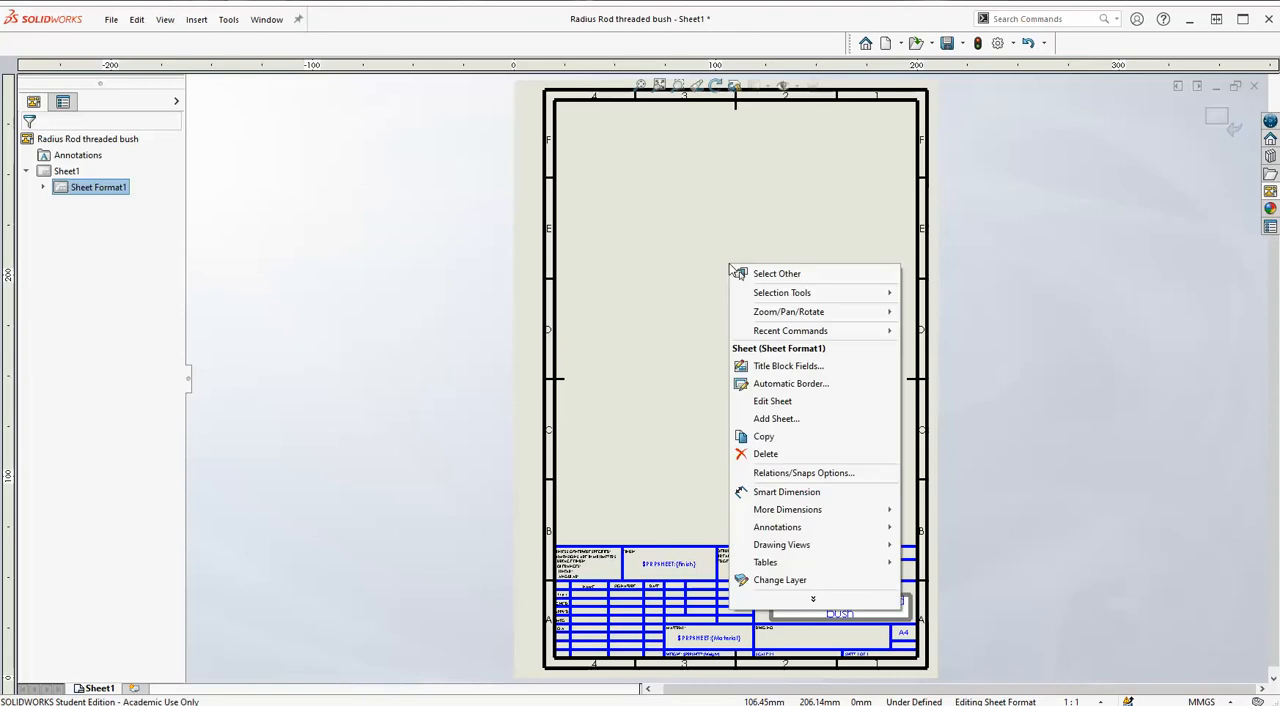
pyautogui.click(782, 401)
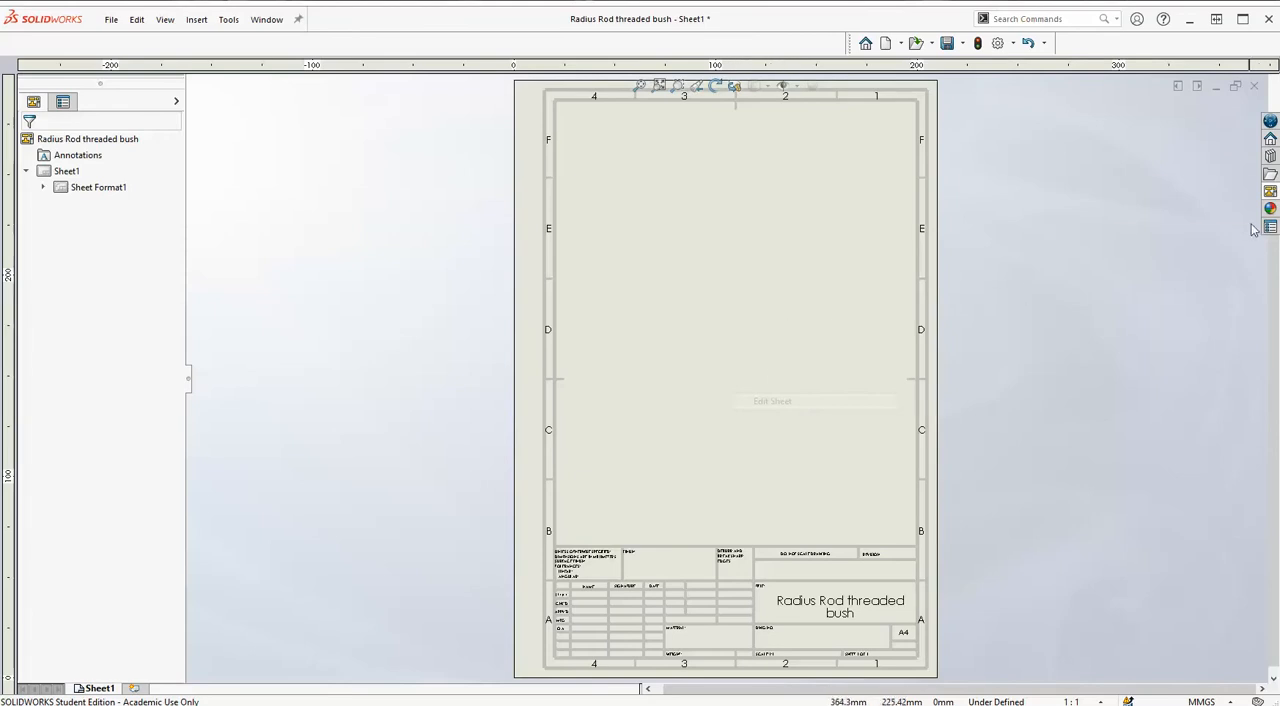
# Refresh the available model views and place the bush's Front view below the middle of the sheet, without any projected views.
pyautogui.click(1269, 192)
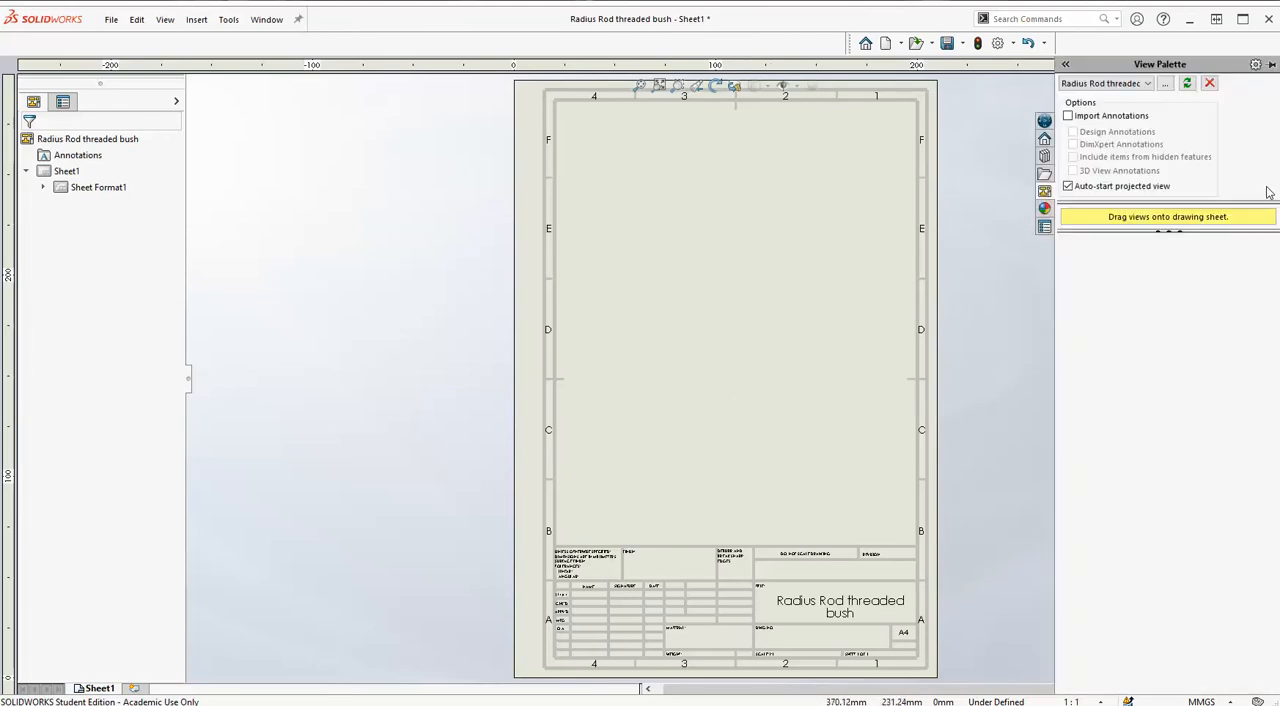
pyautogui.click(1189, 85)
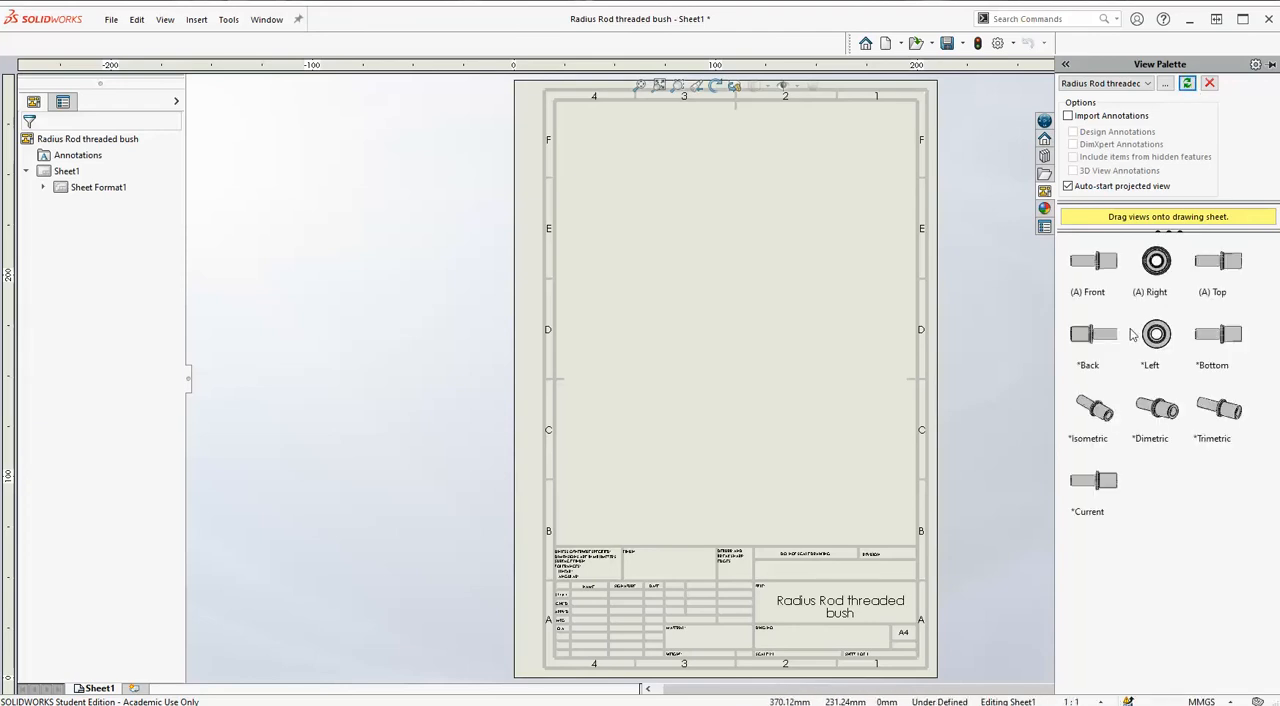
pyautogui.click(1105, 270)
pyautogui.moveTo(1105, 270); pyautogui.dragTo(735, 418)
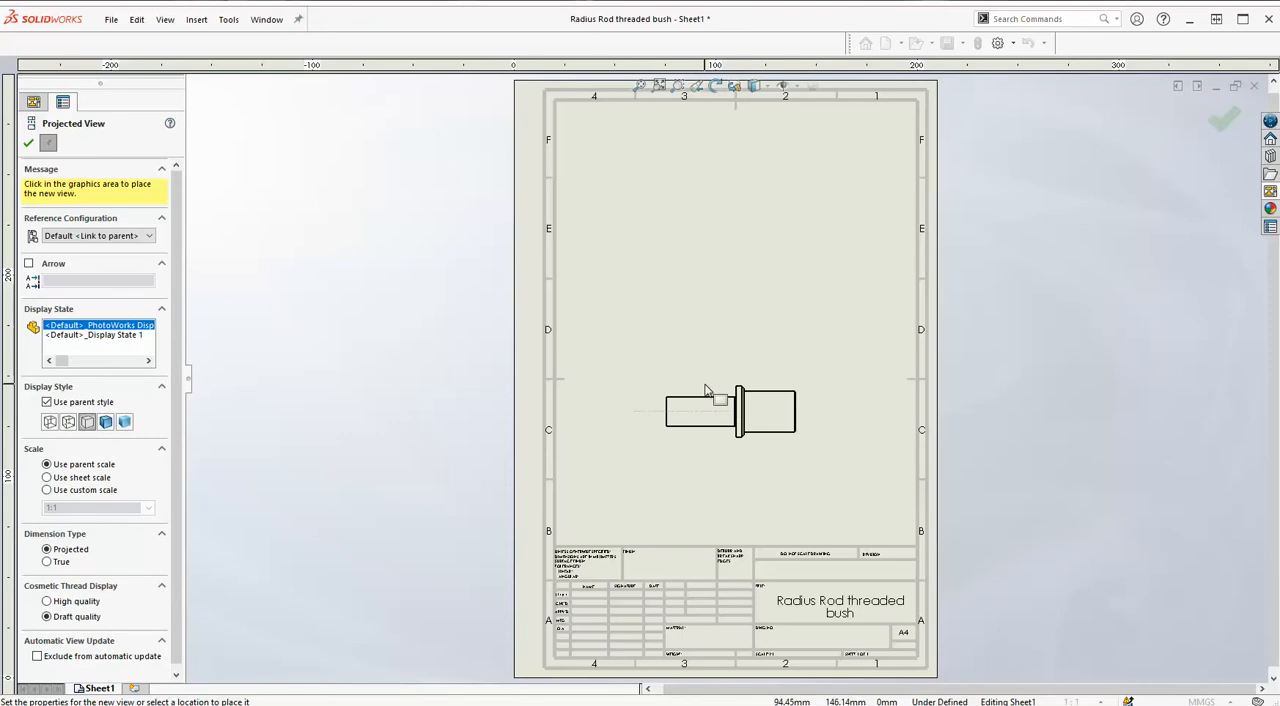
pyautogui.click(448, 124)
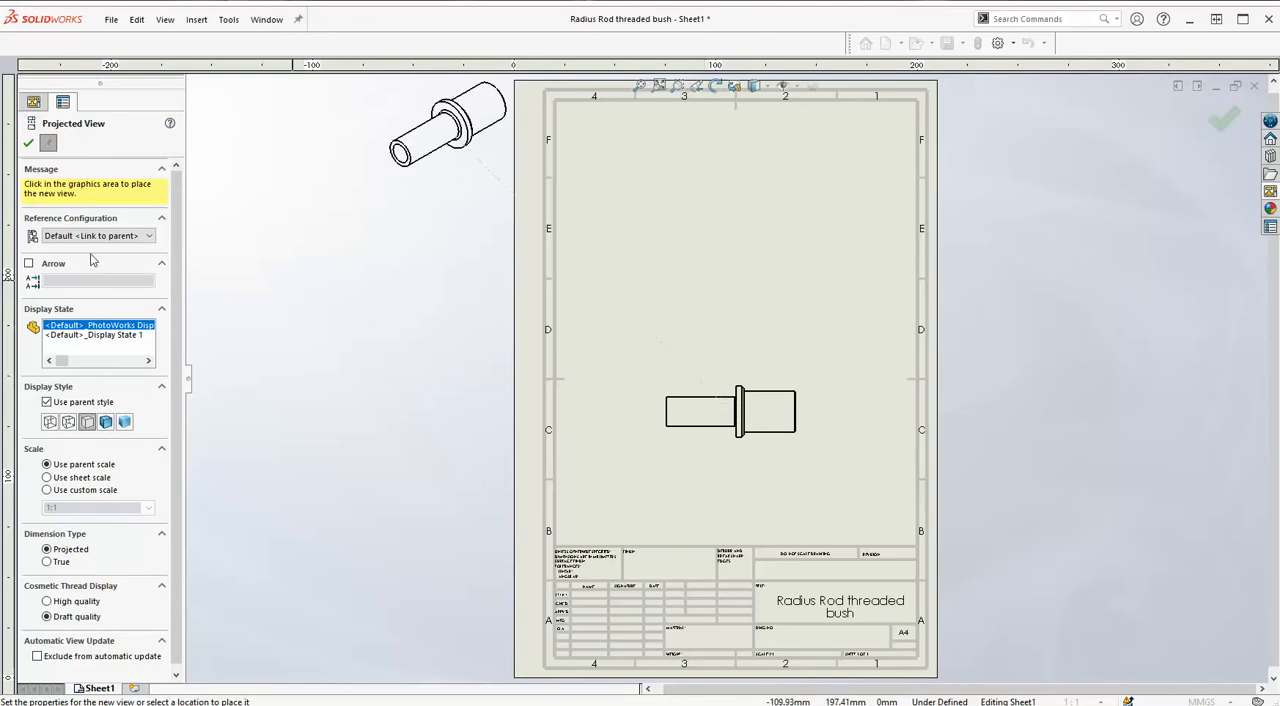
pyautogui.click(27, 140)
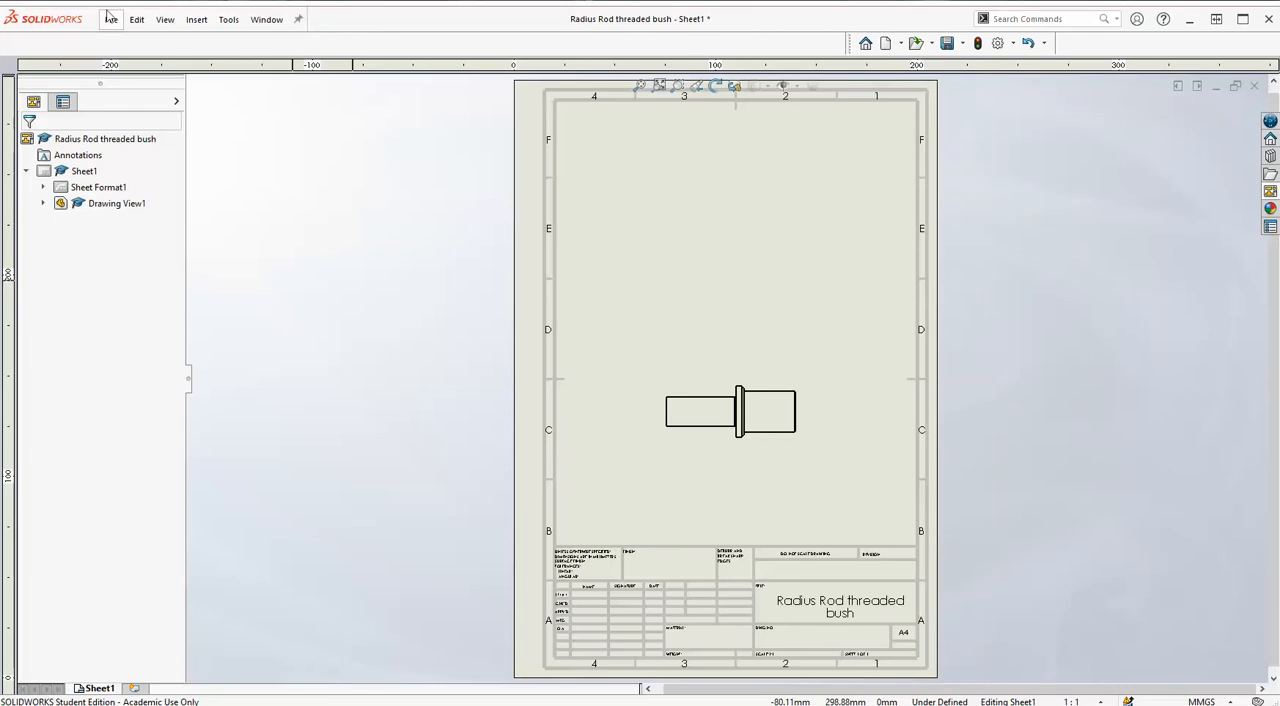
# Show the hidden toolbars, toggling them off and on again.
pyautogui.click(165, 20)
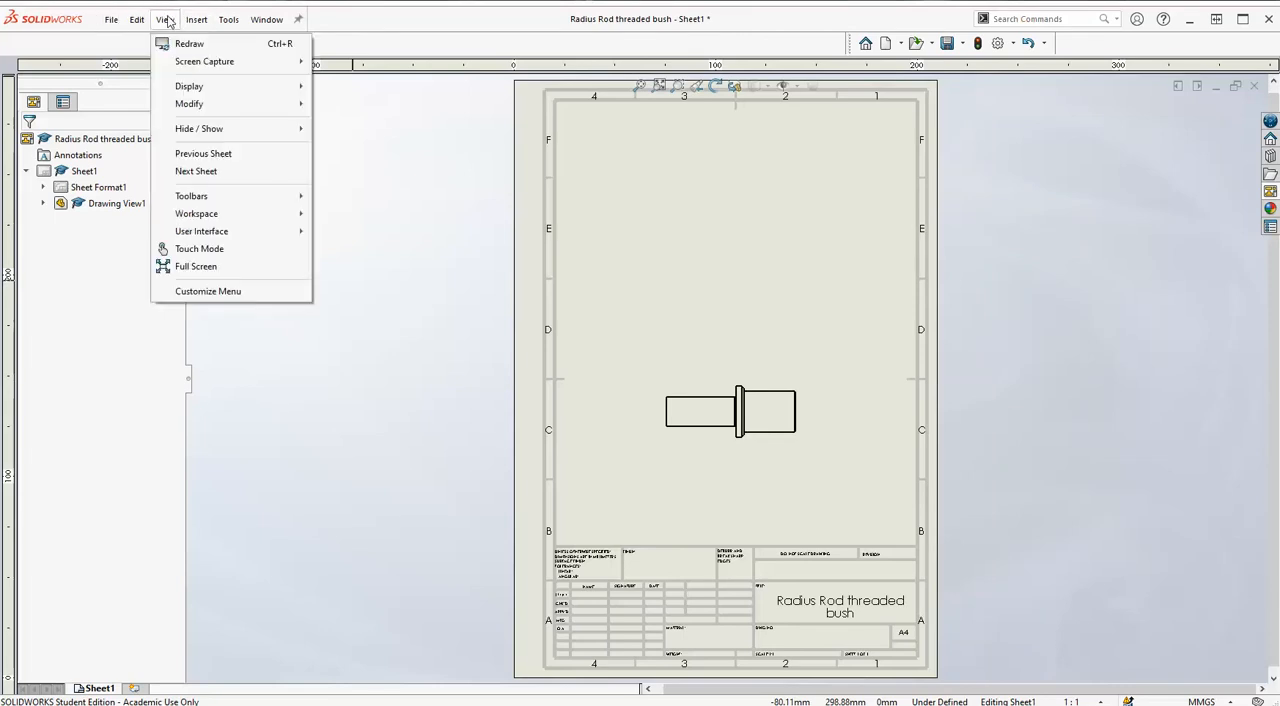
pyautogui.moveTo(217, 217)
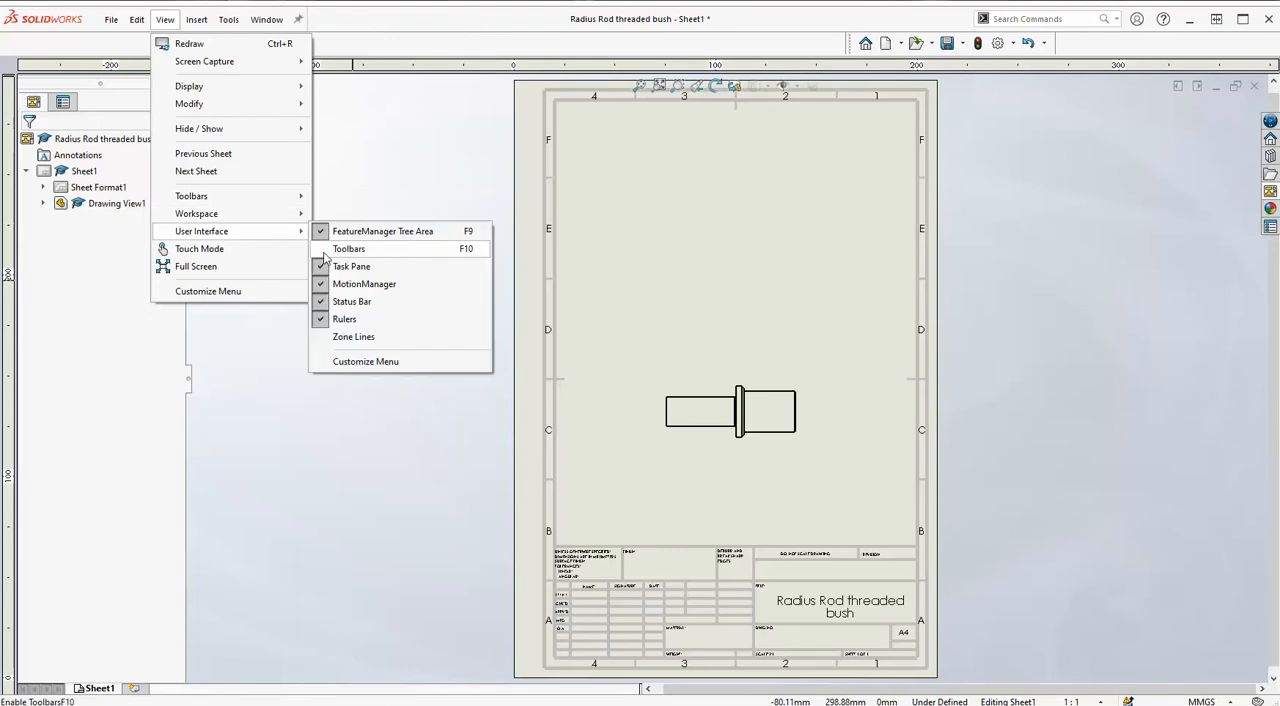
pyautogui.click(330, 250)
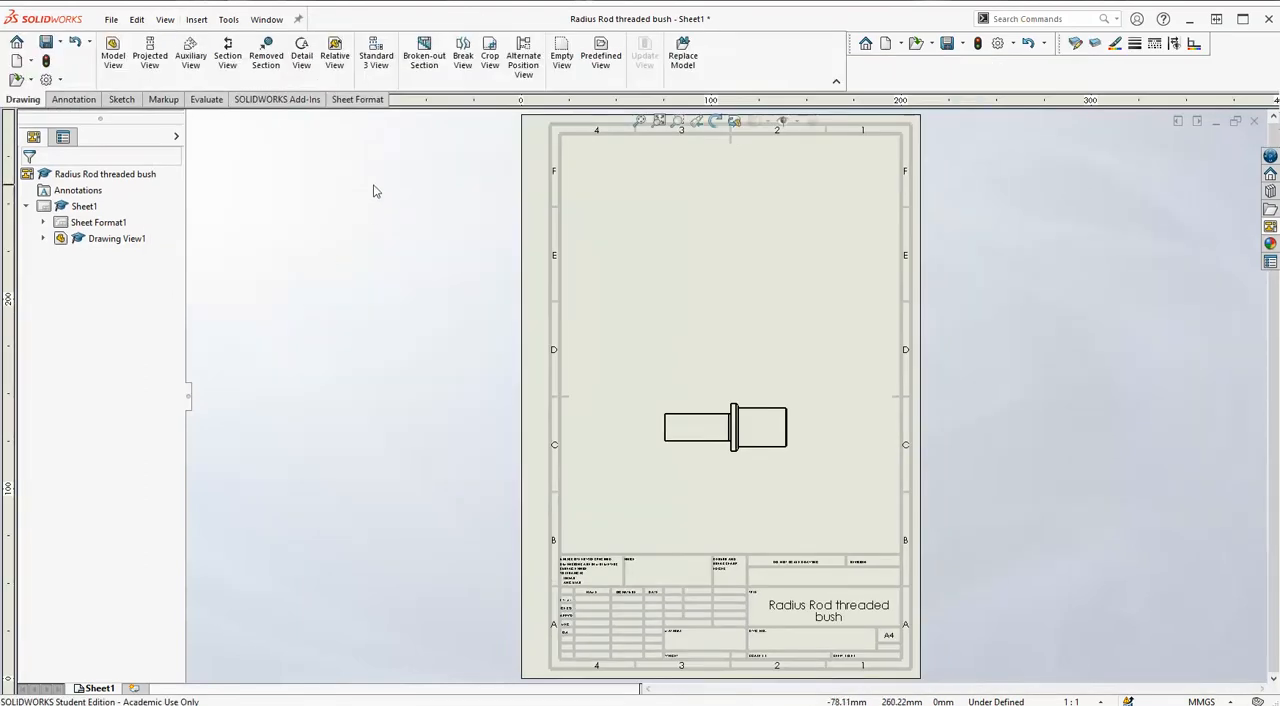
pyautogui.press('F10')
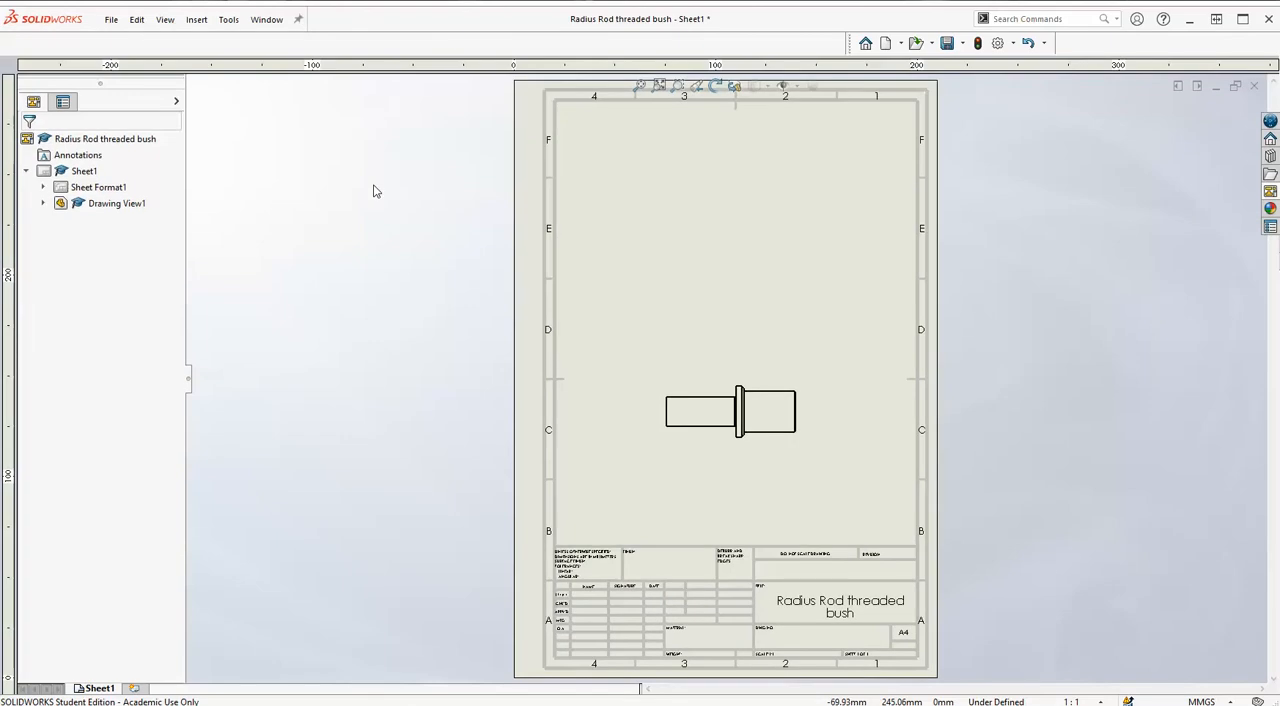
pyautogui.press('F10')
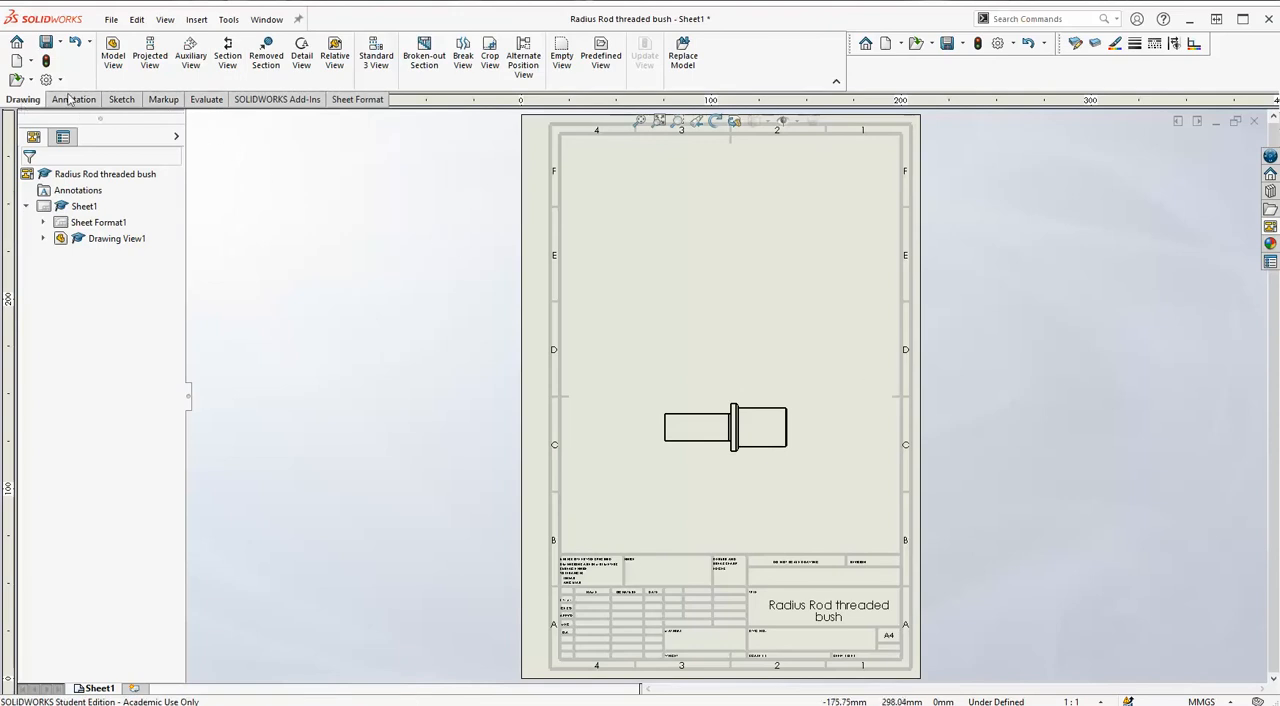
# Create a section view from a horizontal cutting line through the front view's centreline and place it above that view.
pyautogui.click(203, 21)
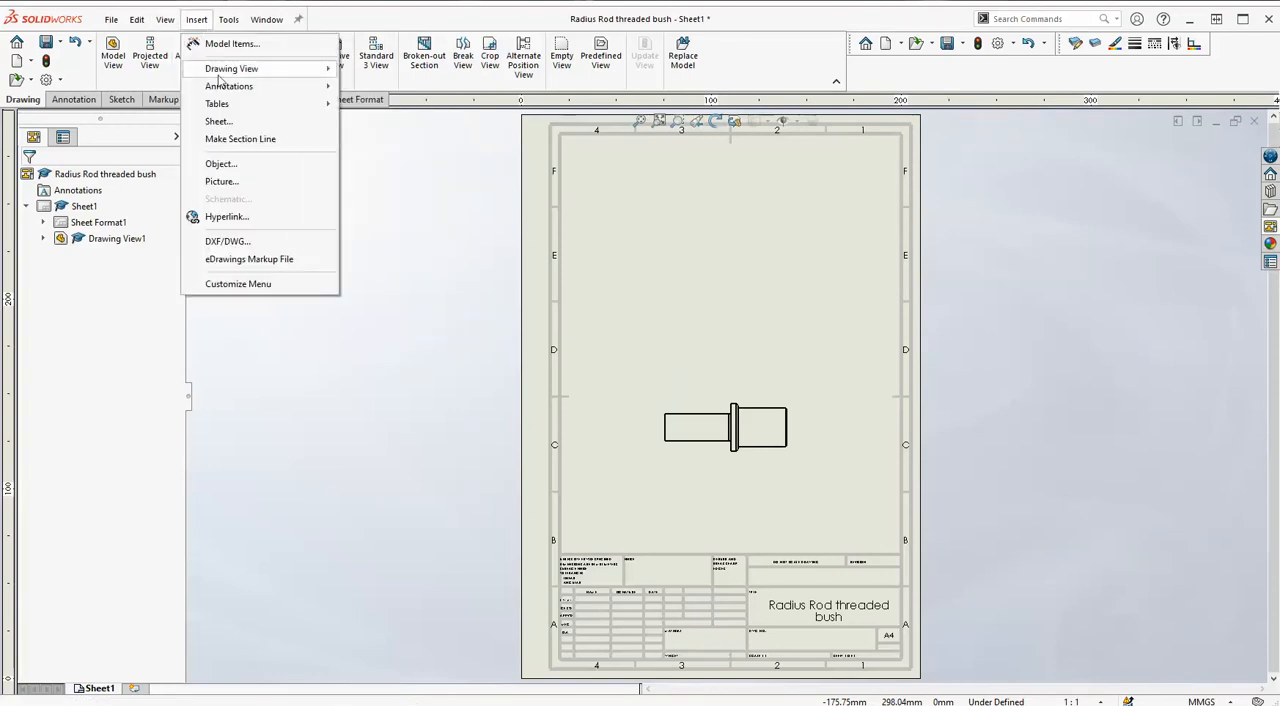
pyautogui.moveTo(222, 70)
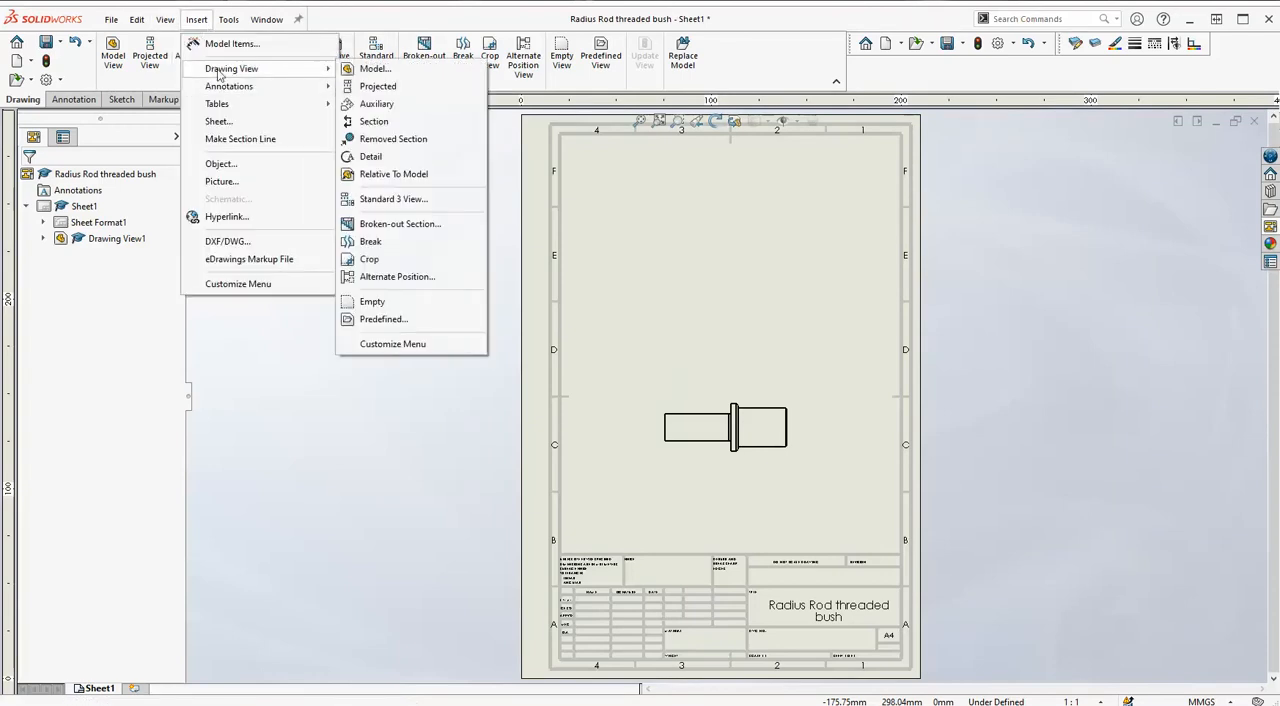
pyautogui.click(373, 122)
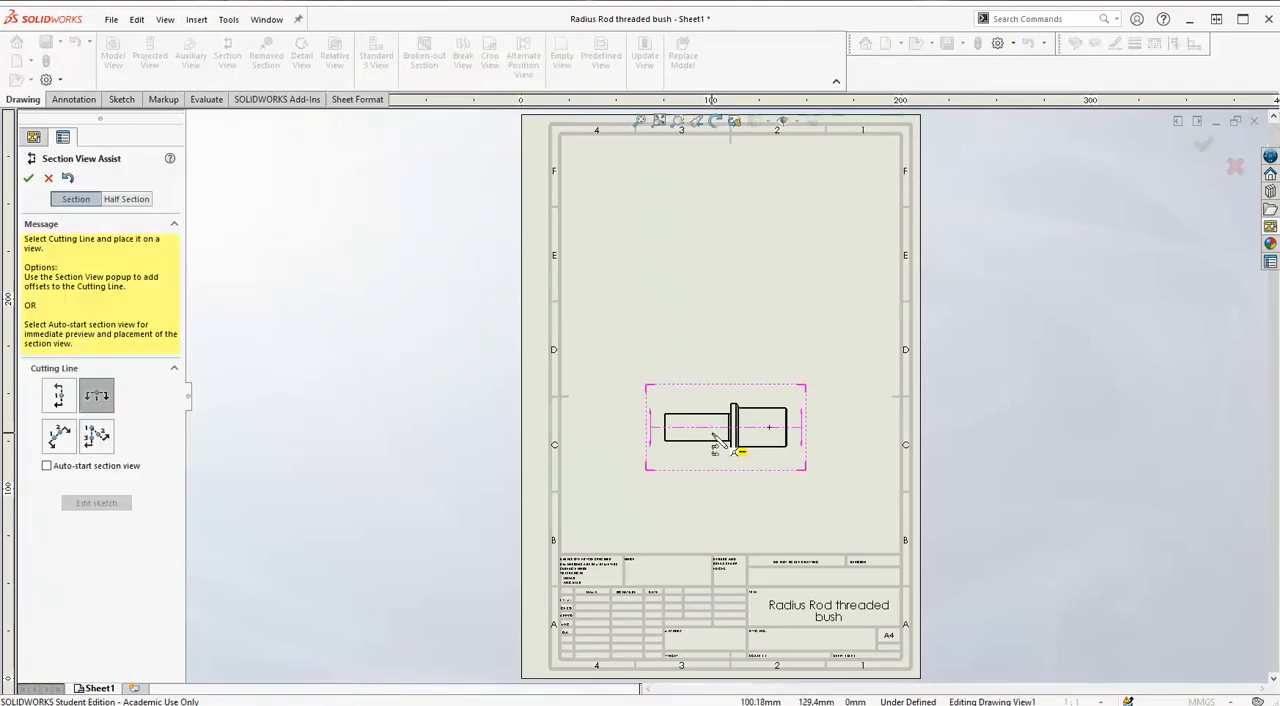
pyautogui.click(58, 396)
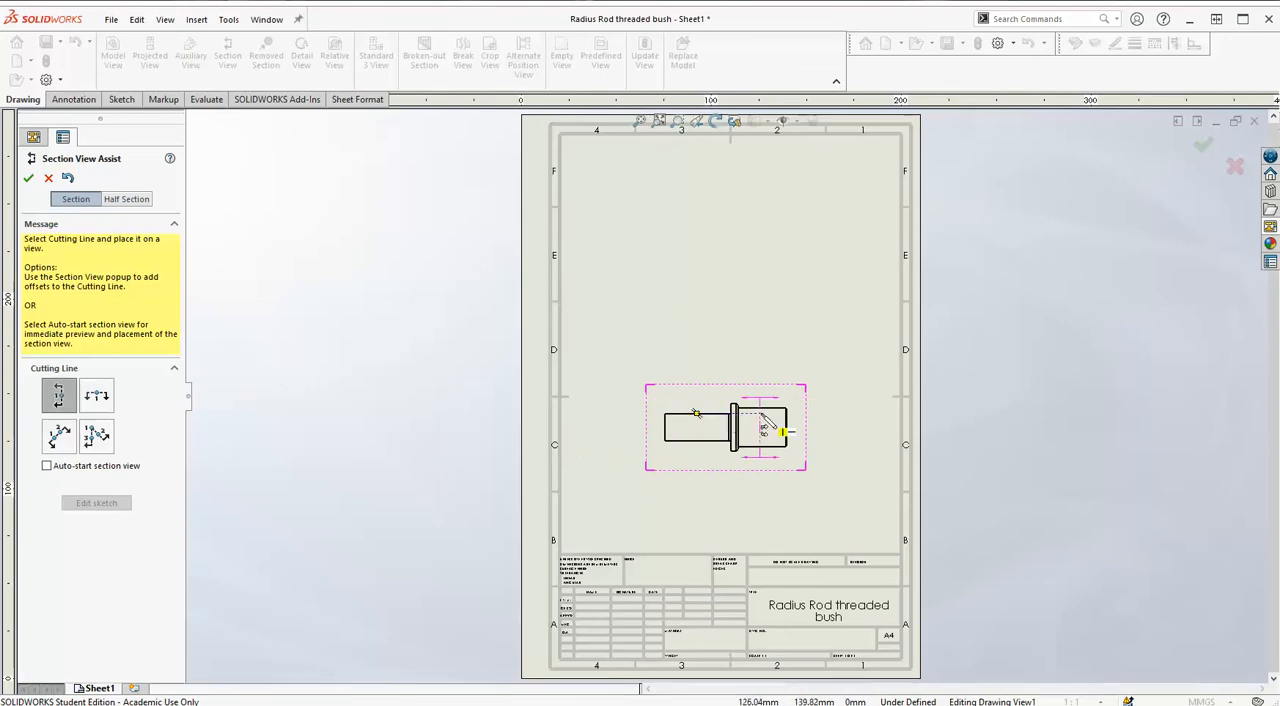
pyautogui.click(97, 396)
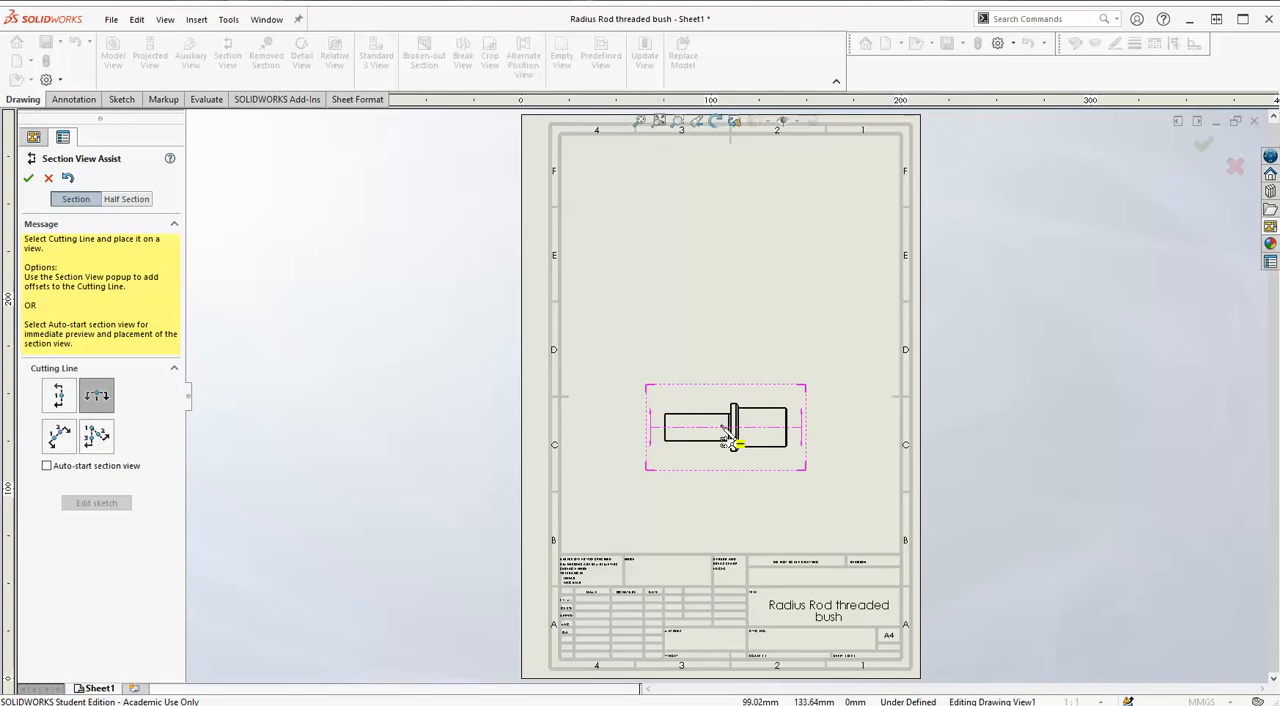
pyautogui.click(779, 430)
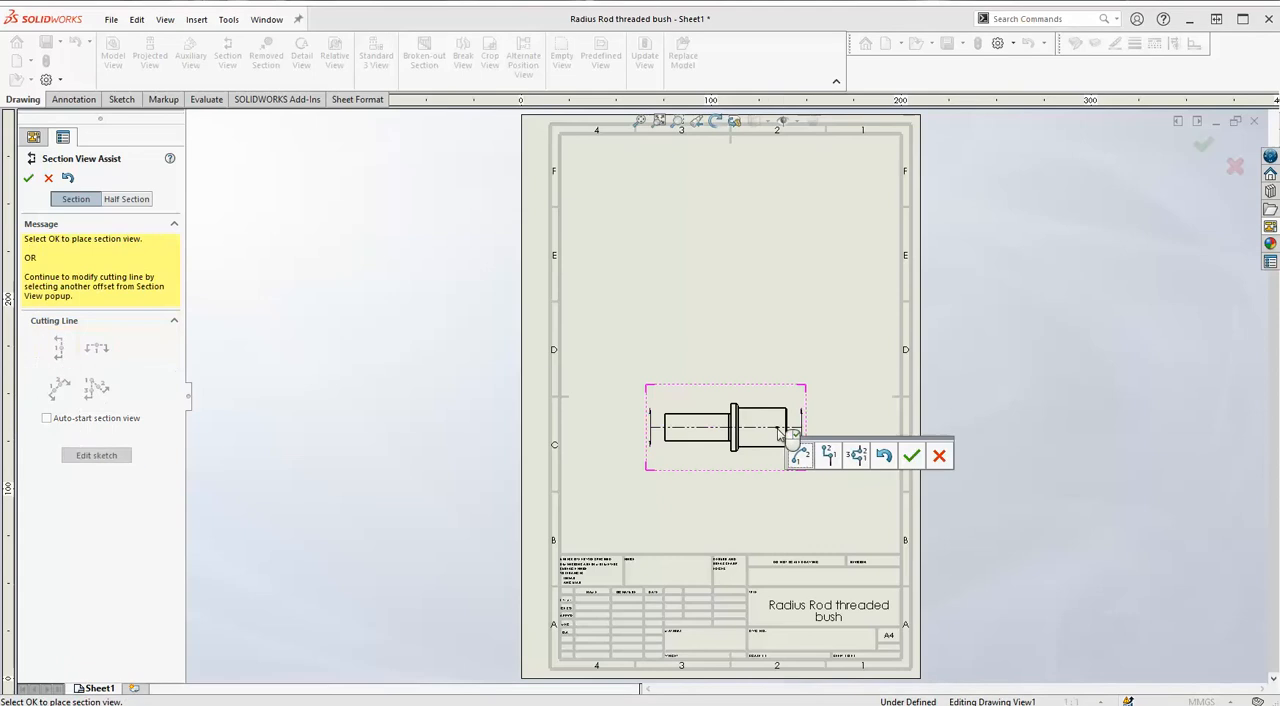
pyautogui.click(910, 457)
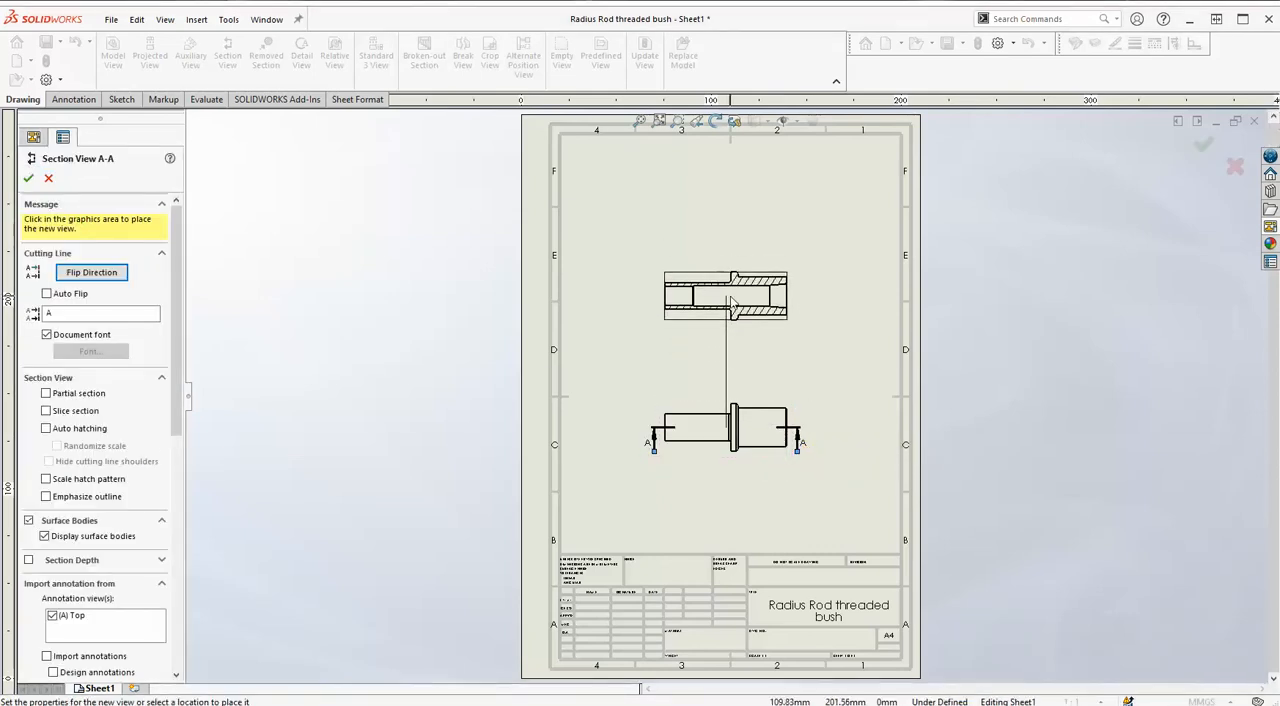
pyautogui.click(727, 299)
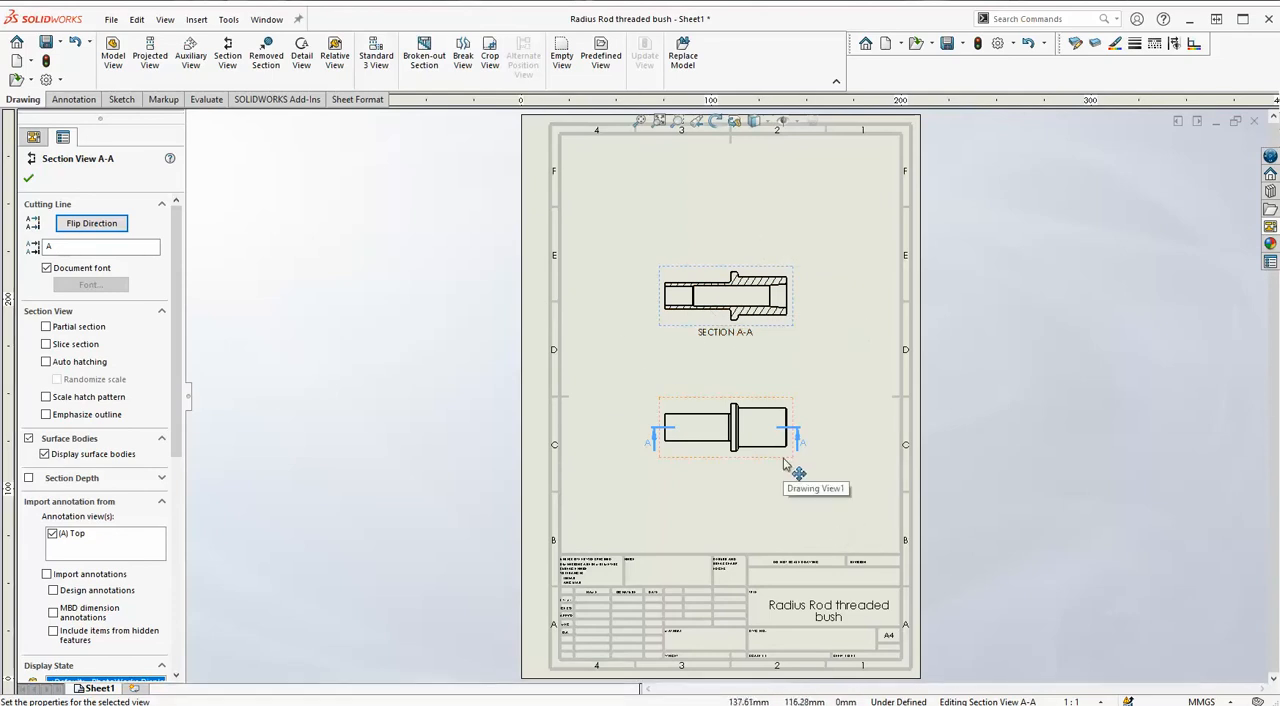
# Move the front and section views lower on the sheet and place a Trimetric view in the sheet's upper-right area.
pyautogui.moveTo(789, 465)
pyautogui.mouseDown()
pyautogui.moveTo(789, 510)
pyautogui.moveTo(789, 494)
pyautogui.mouseUp()
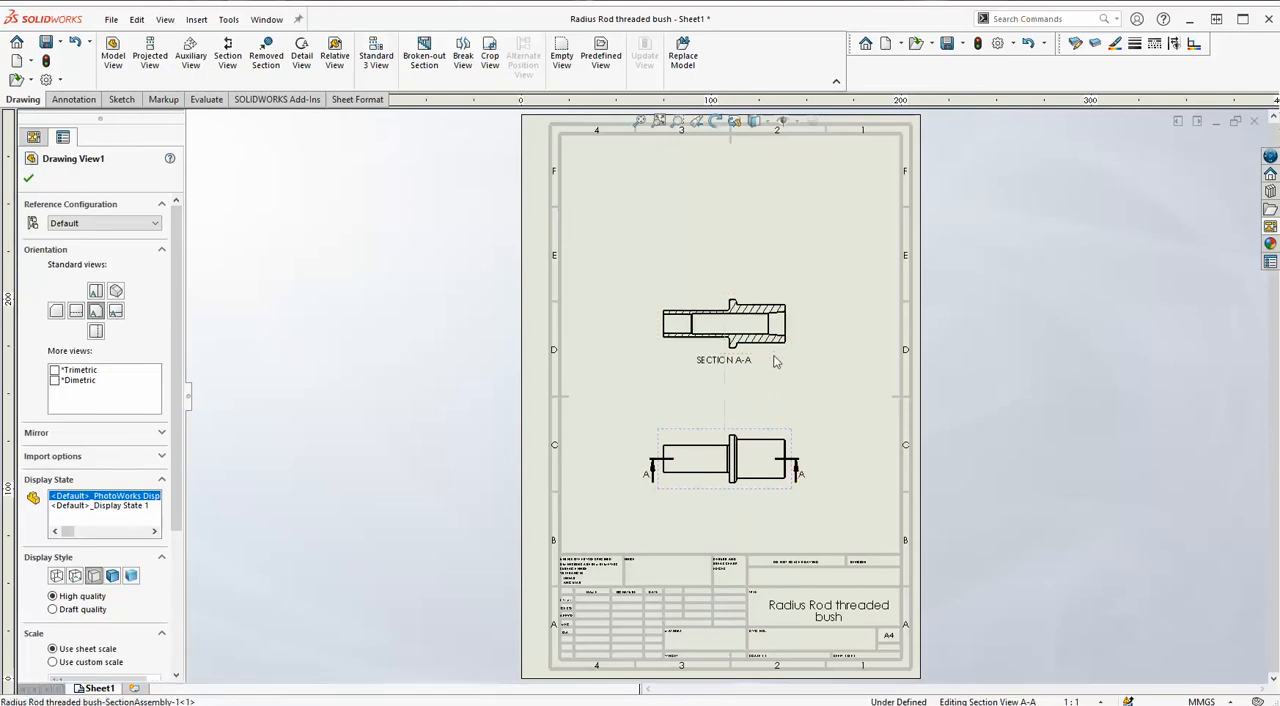
pyautogui.click(776, 386)
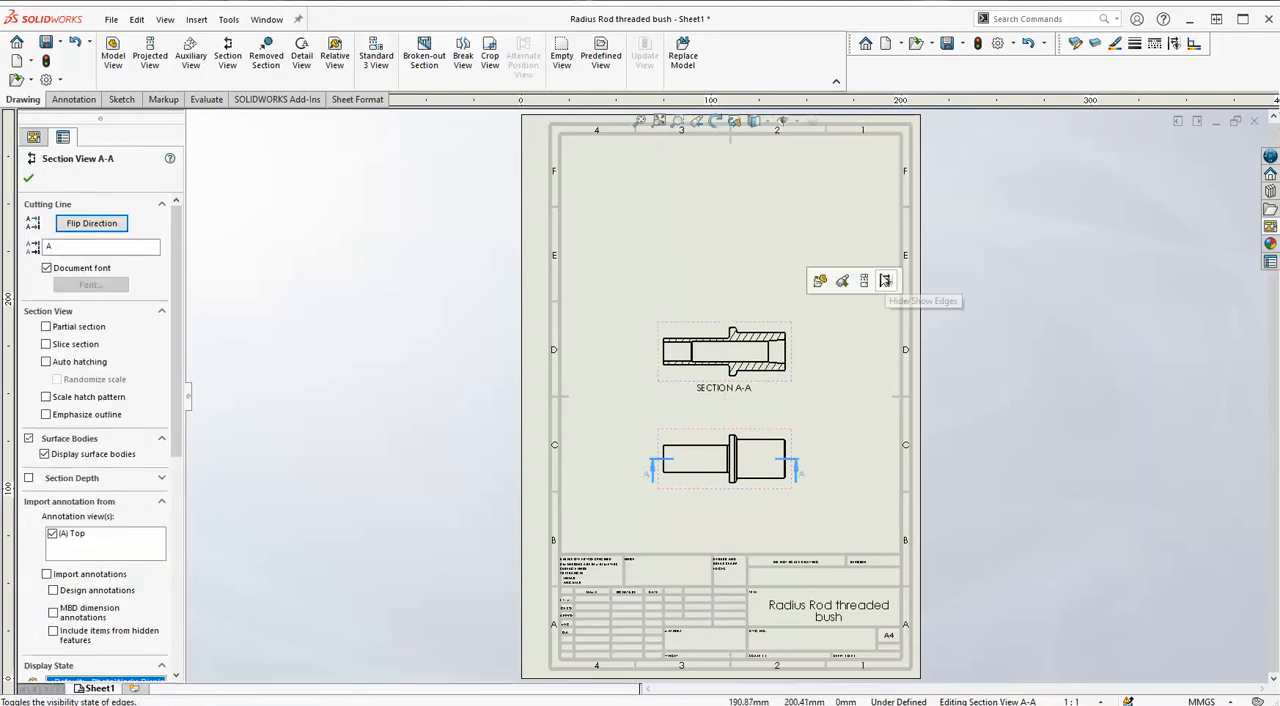
pyautogui.click(1270, 226)
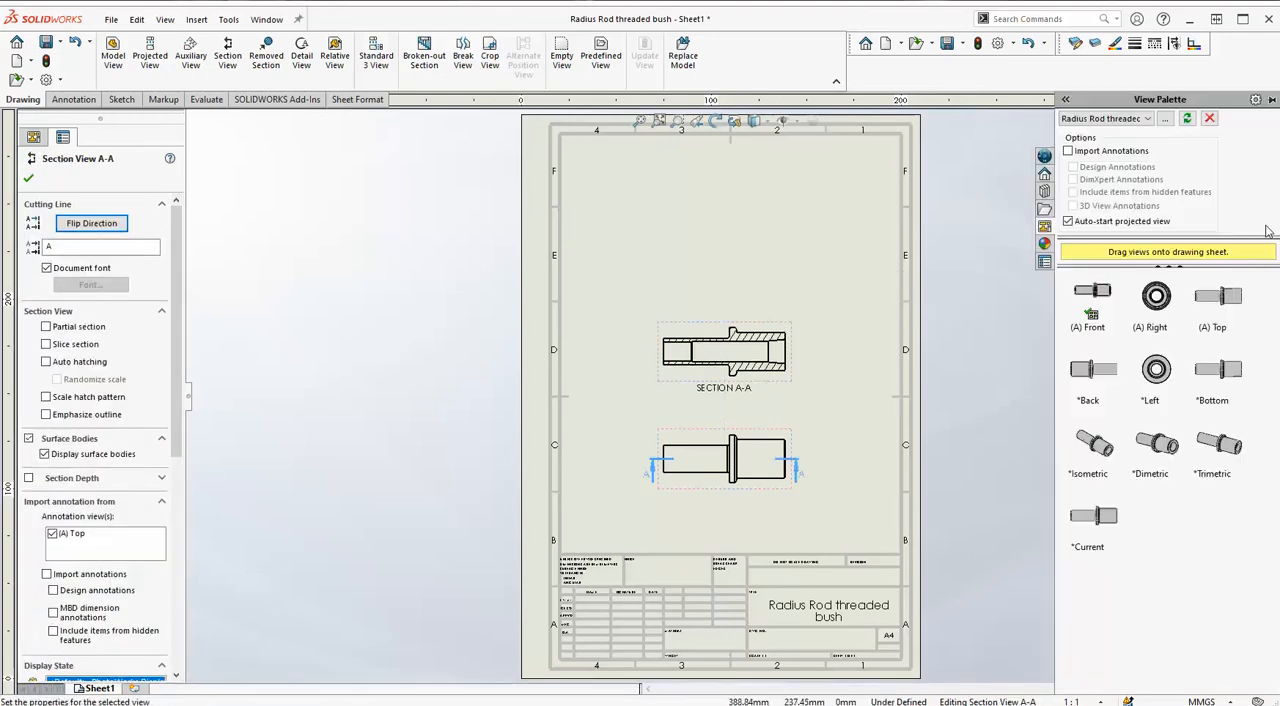
pyautogui.click(1235, 451)
pyautogui.moveTo(1235, 451)
pyautogui.mouseDown()
pyautogui.moveTo(815, 328)
pyautogui.moveTo(812, 206)
pyautogui.moveTo(826, 211)
pyautogui.moveTo(815, 212)
pyautogui.mouseUp()
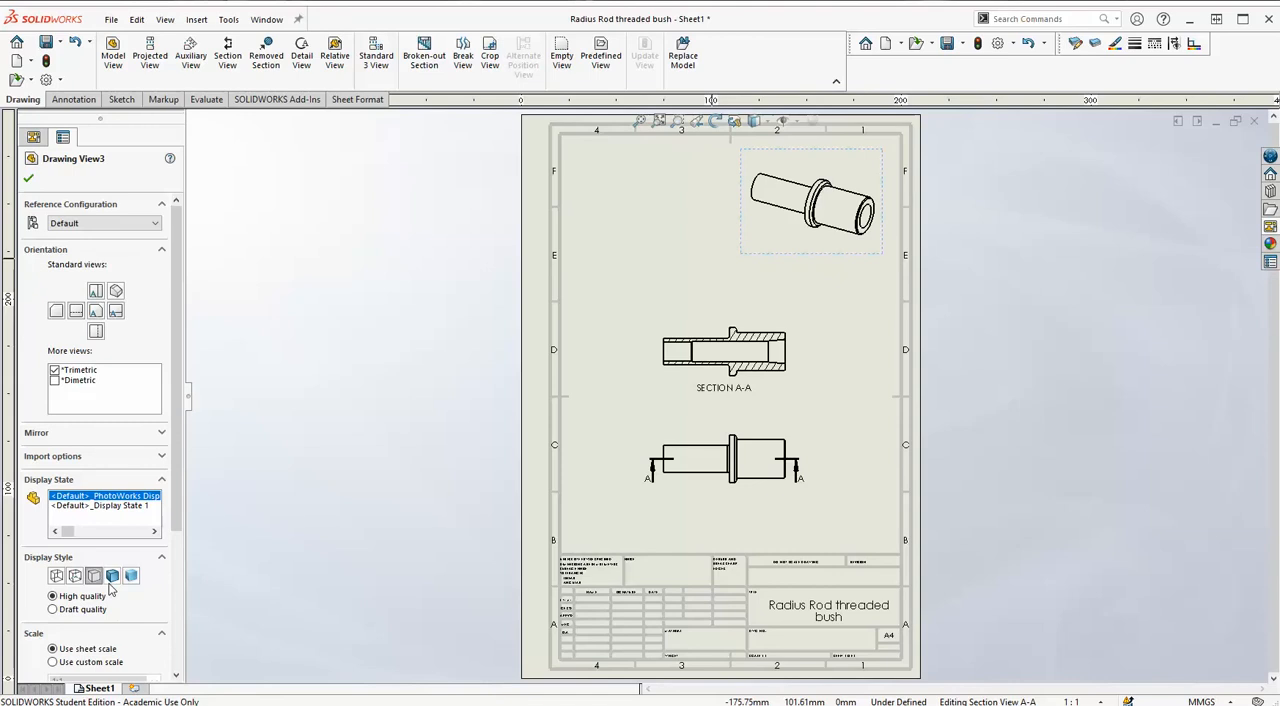
# Try a custom scale of 1:2 on the trimetric view and restore the sheet scale.
pyautogui.scroll(-5, 166, 616)
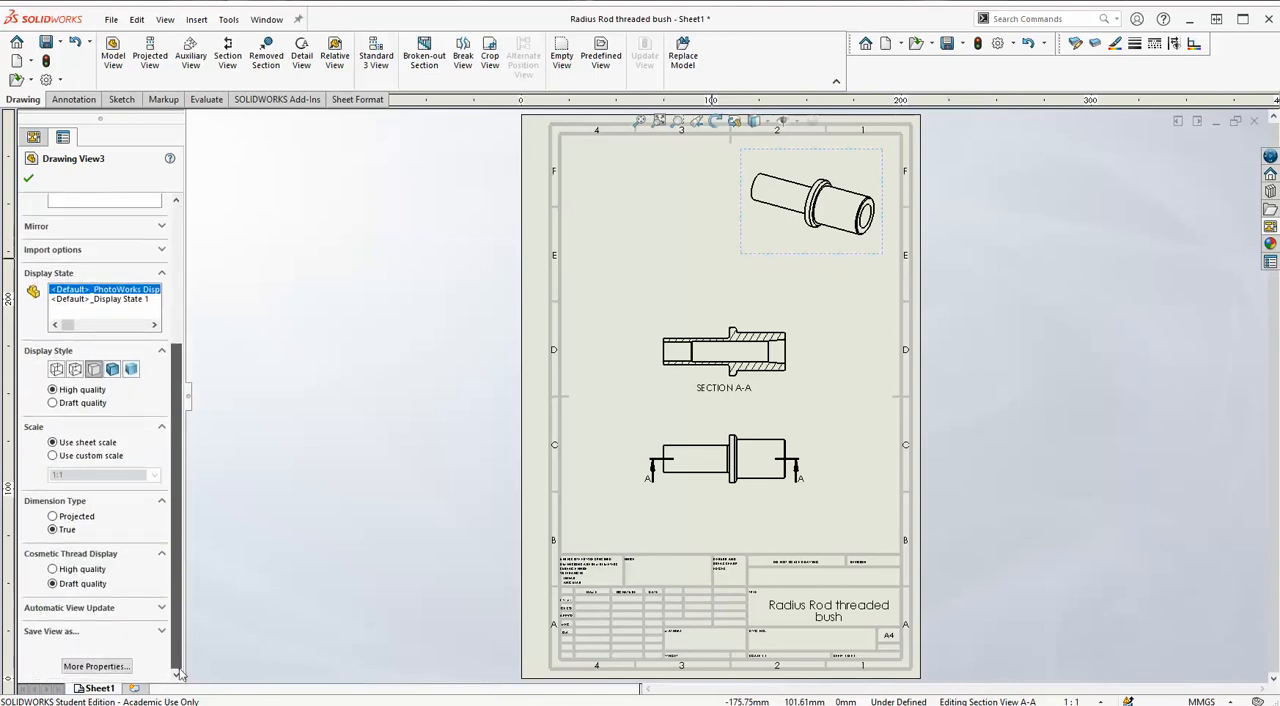
pyautogui.click(53, 456)
pyautogui.click(154, 475)
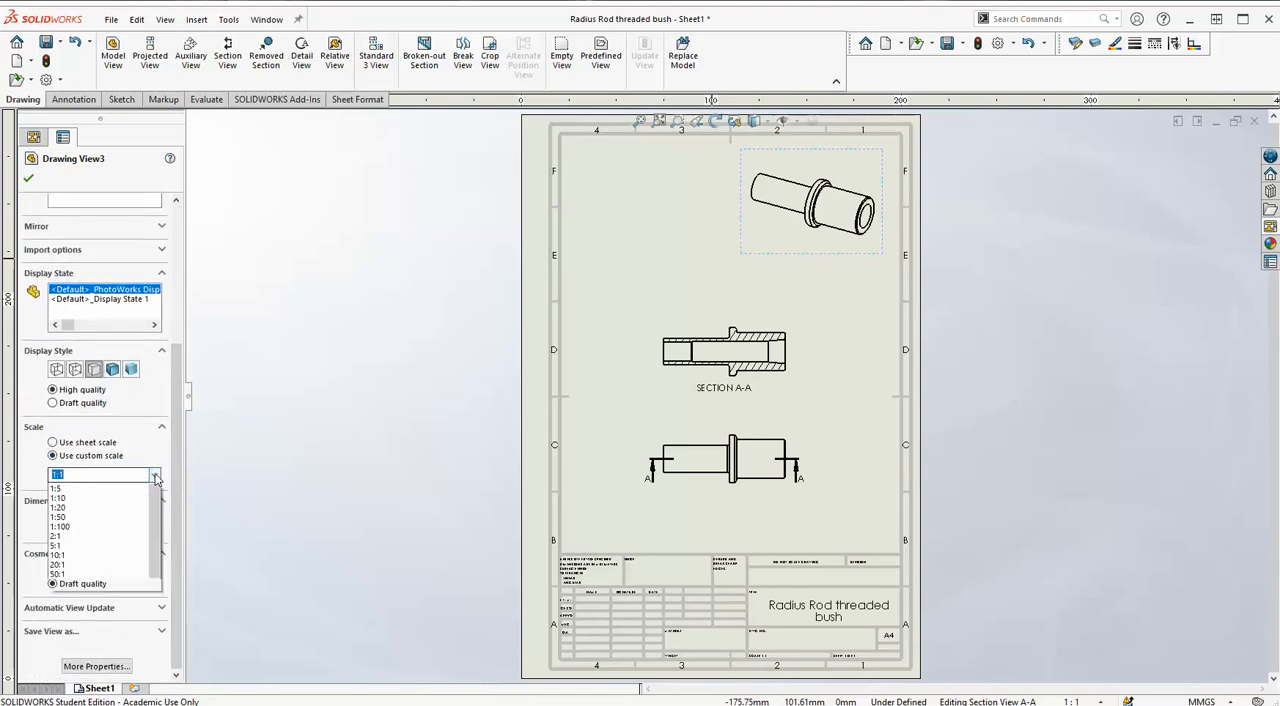
pyautogui.click(66, 499)
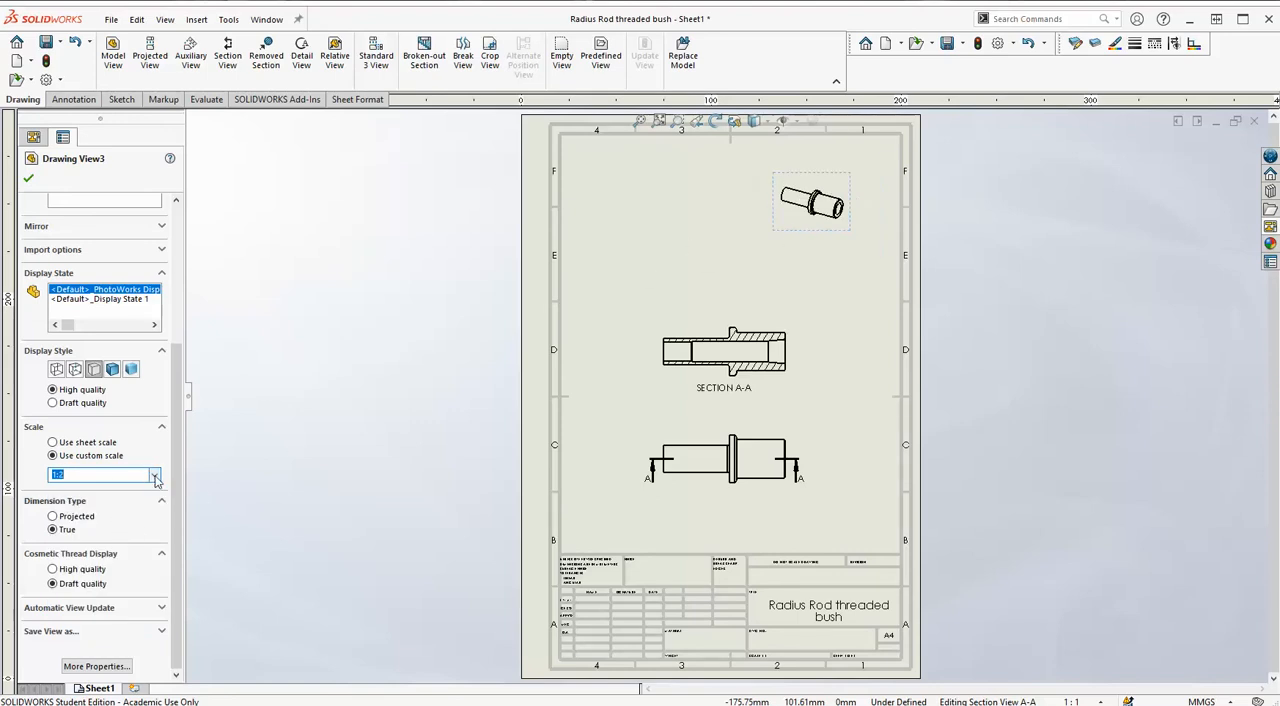
pyautogui.click(52, 442)
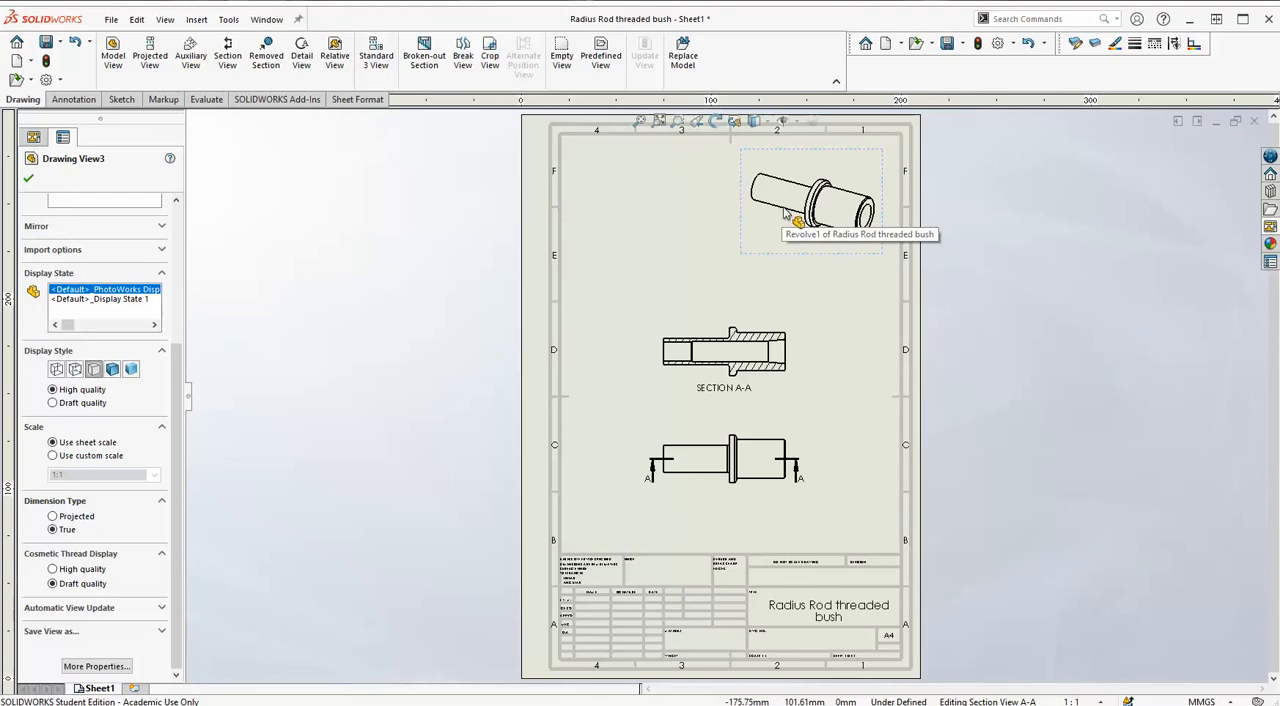
# Compare the shaded and hidden-lines-visible display styles on the trimetric view and leave it Shaded With Edges.
pyautogui.click(111, 373)
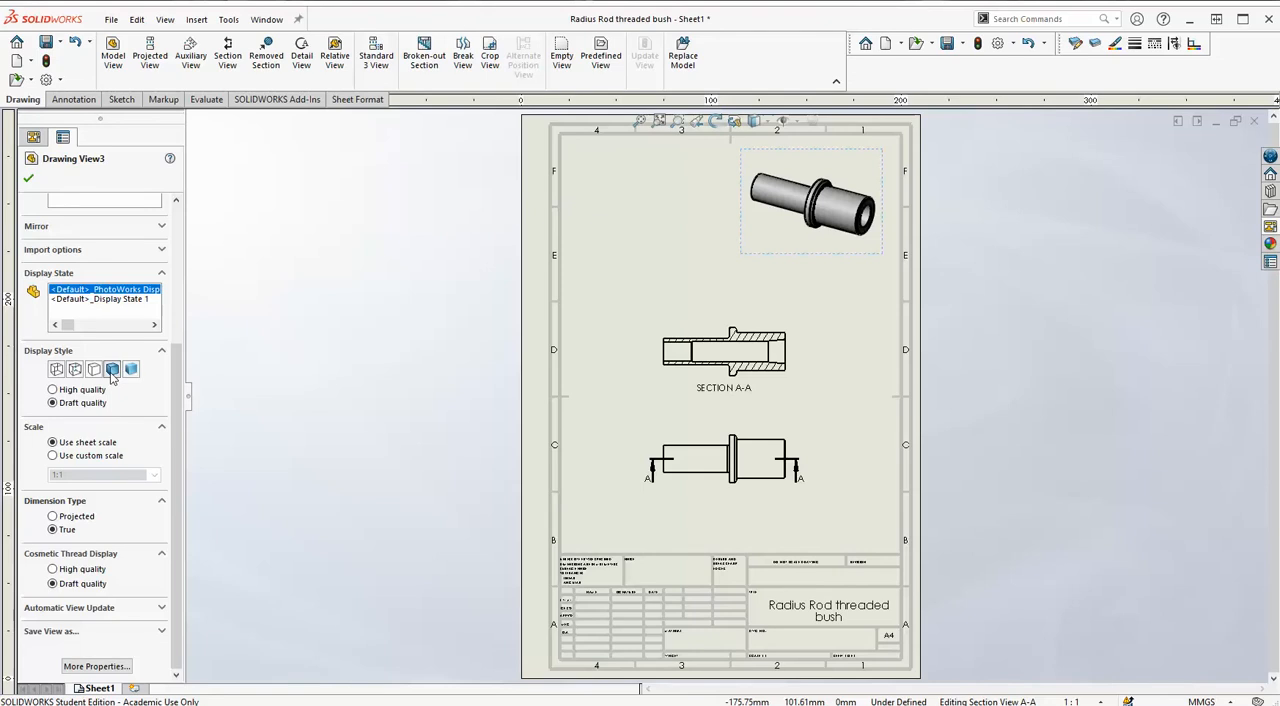
pyautogui.click(130, 370)
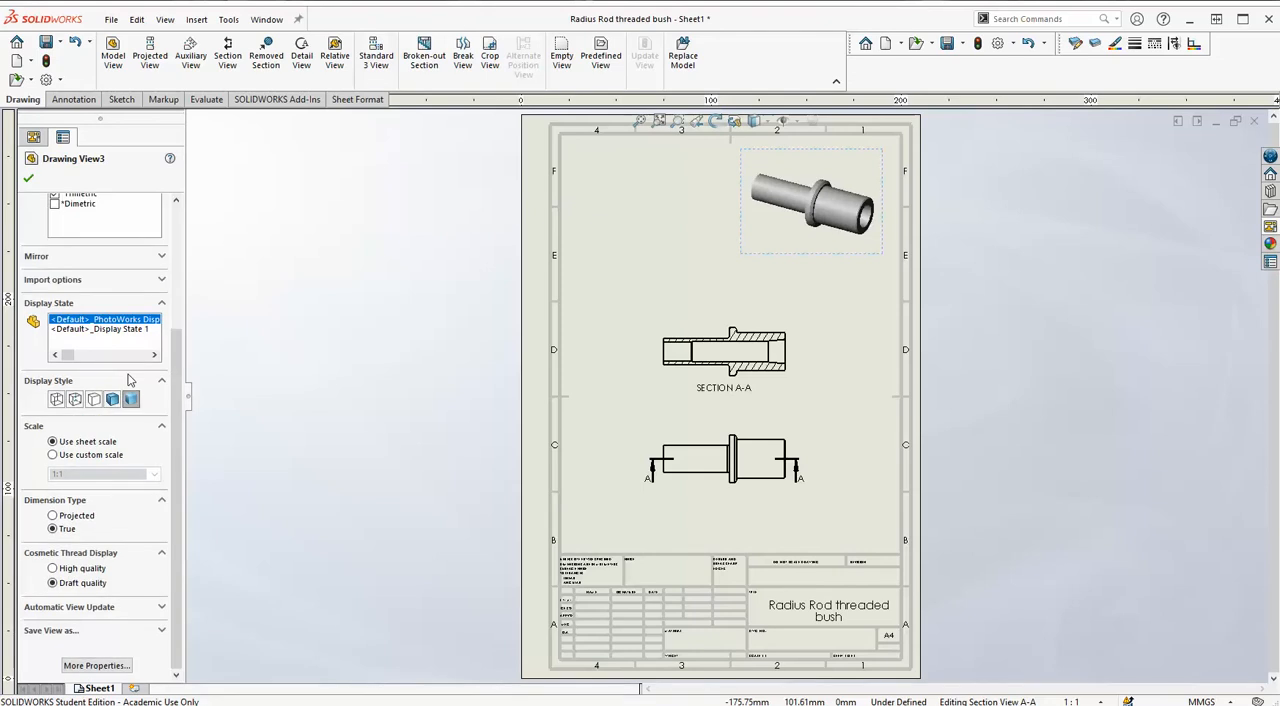
pyautogui.click(76, 399)
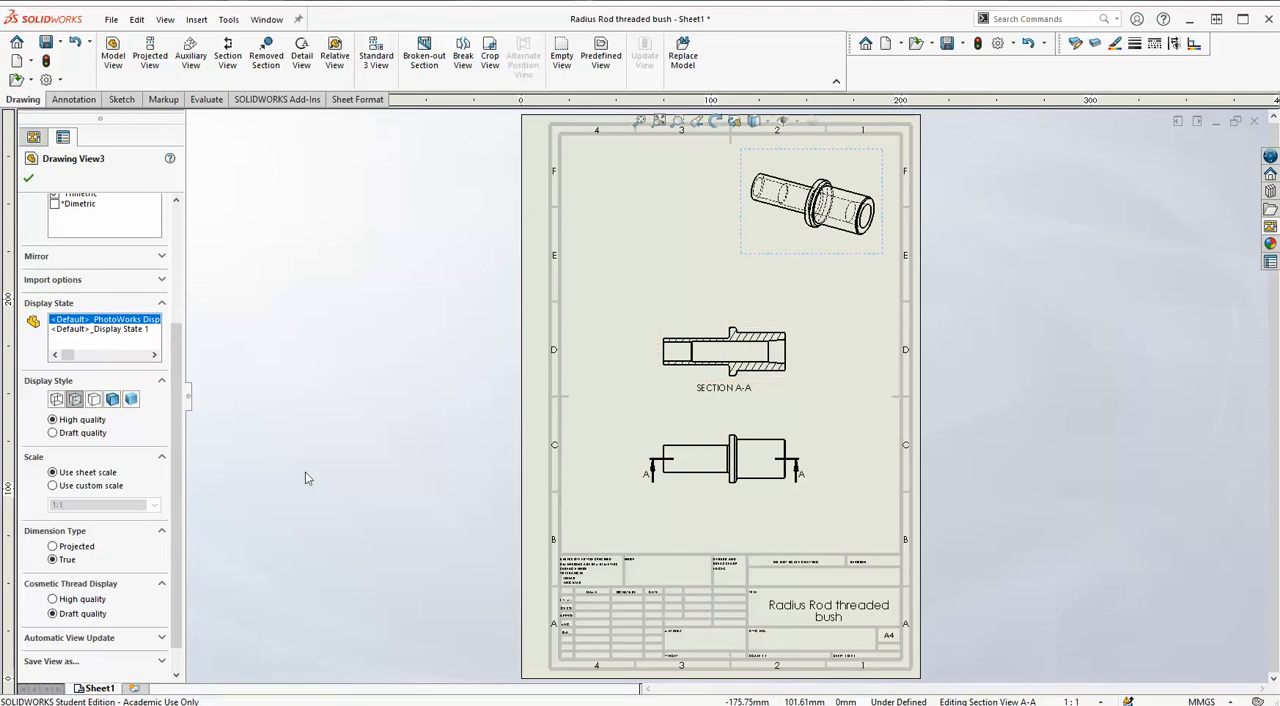
pyautogui.click(112, 399)
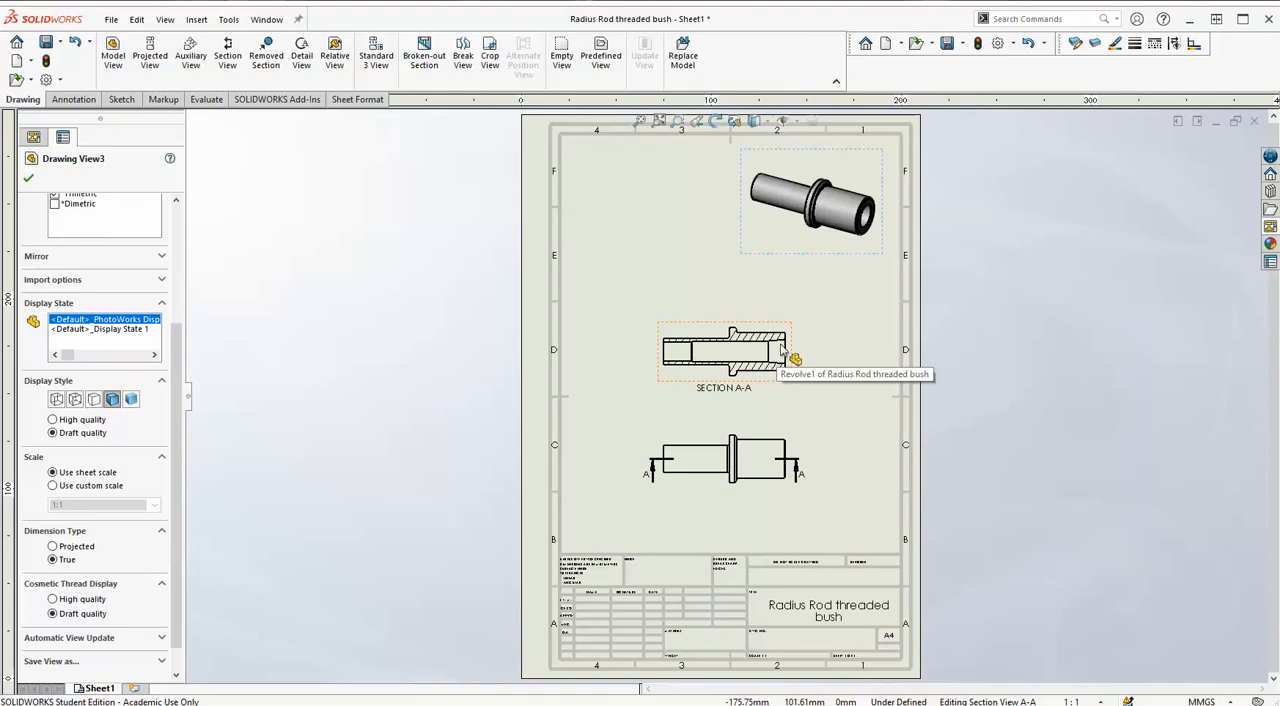
# Dimension the angle between the two tapered bore edges in section A-A, placing it beside the flared end.
pyautogui.scroll(-5, 778, 344)
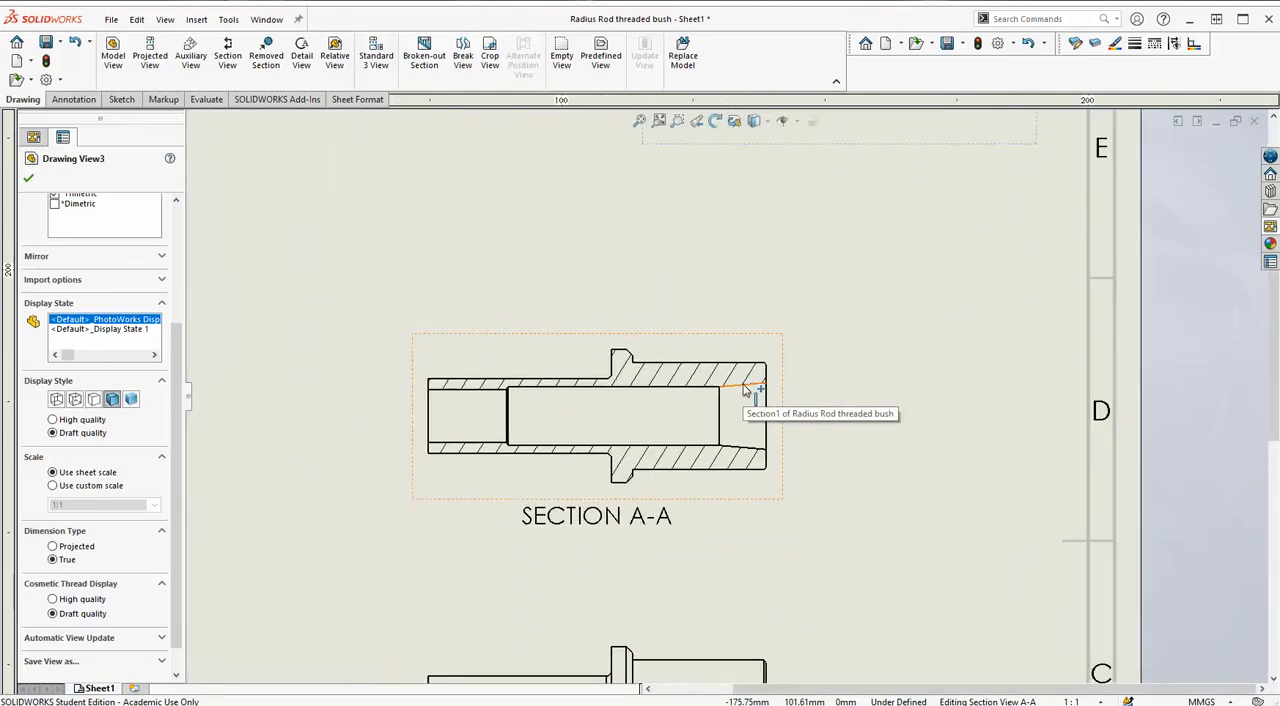
pyautogui.click(72, 100)
pyautogui.click(121, 58)
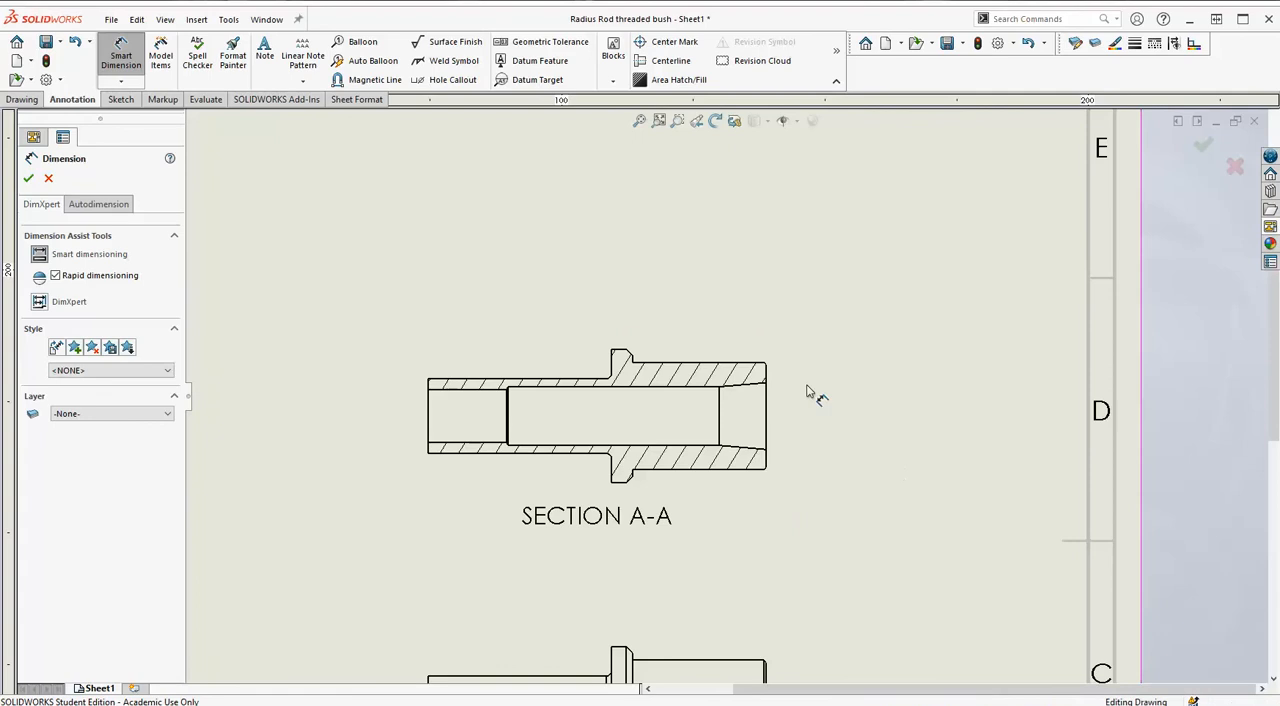
pyautogui.click(755, 389)
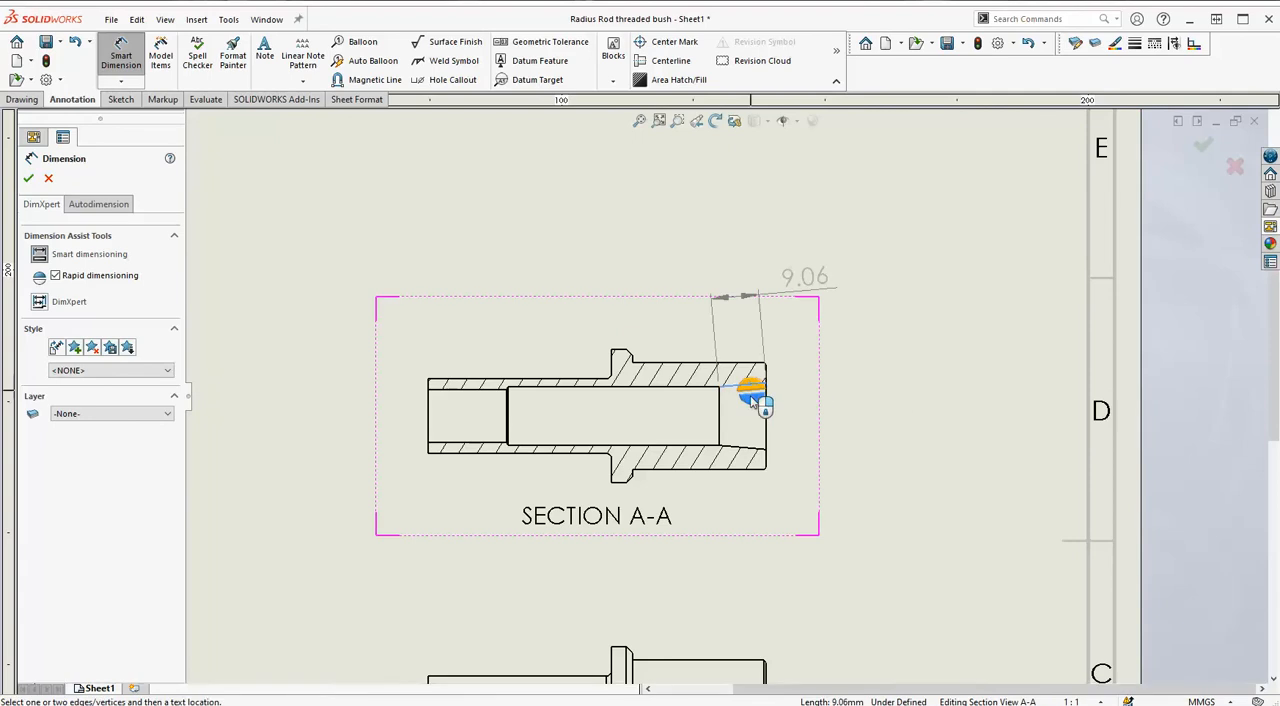
pyautogui.click(750, 451)
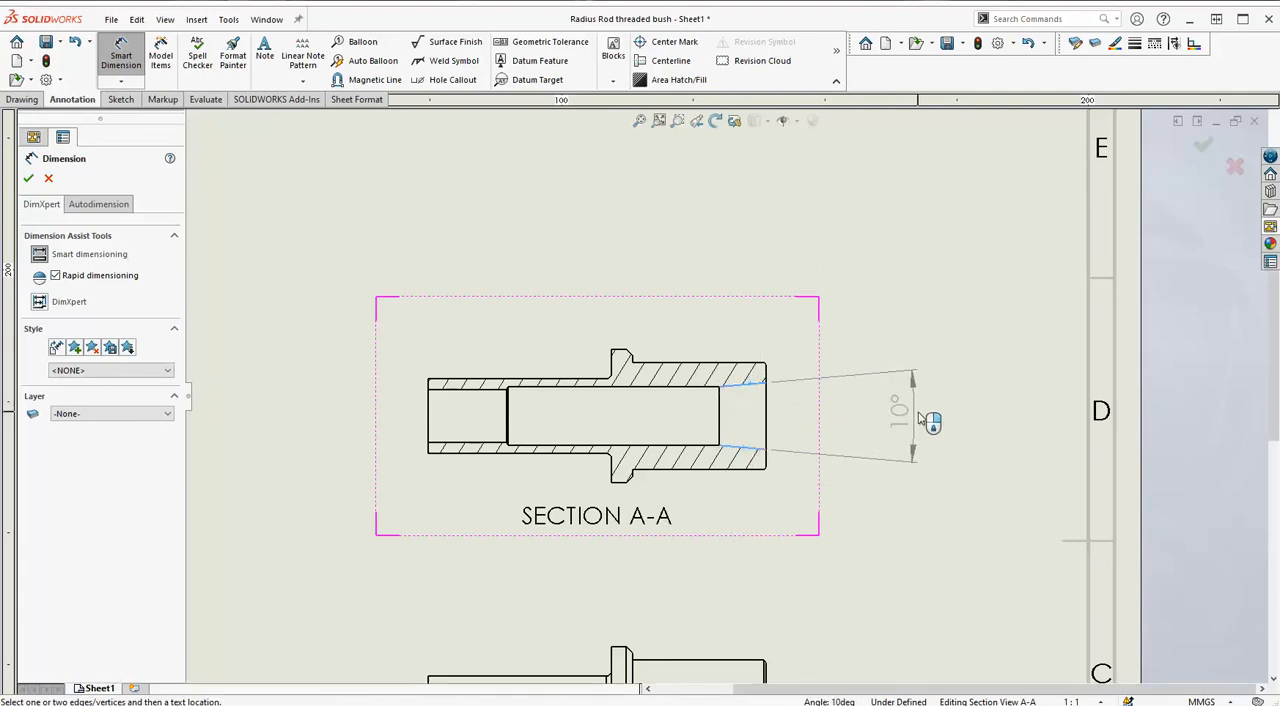
pyautogui.click(920, 418)
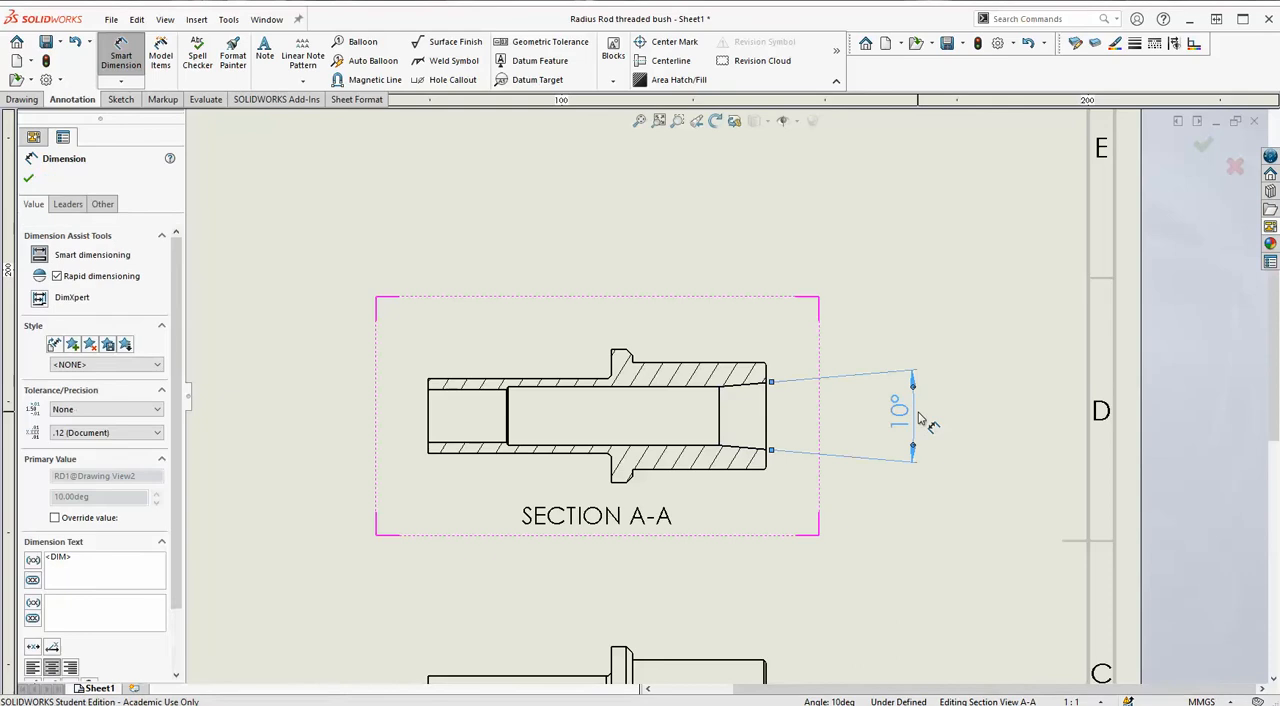
# Dimension the diameter of the long central bore in section A-A, with its text above the angle dimension.
pyautogui.click(692, 386)
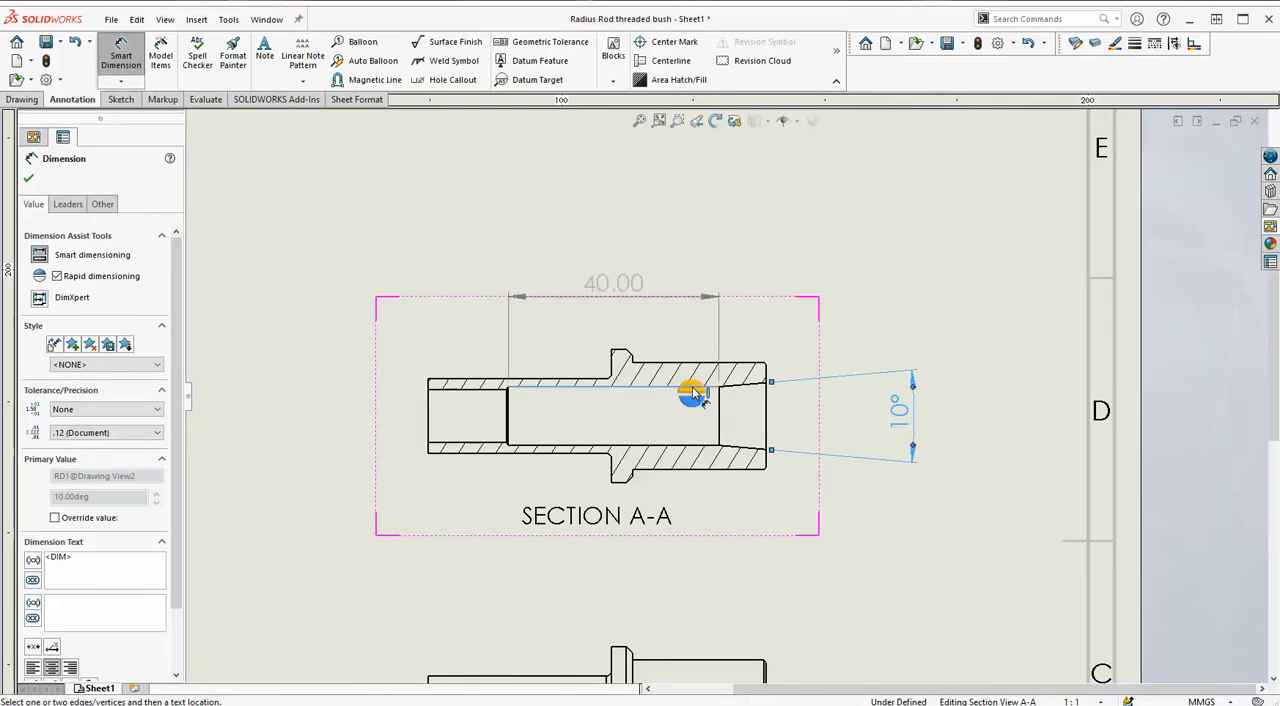
pyautogui.click(688, 447)
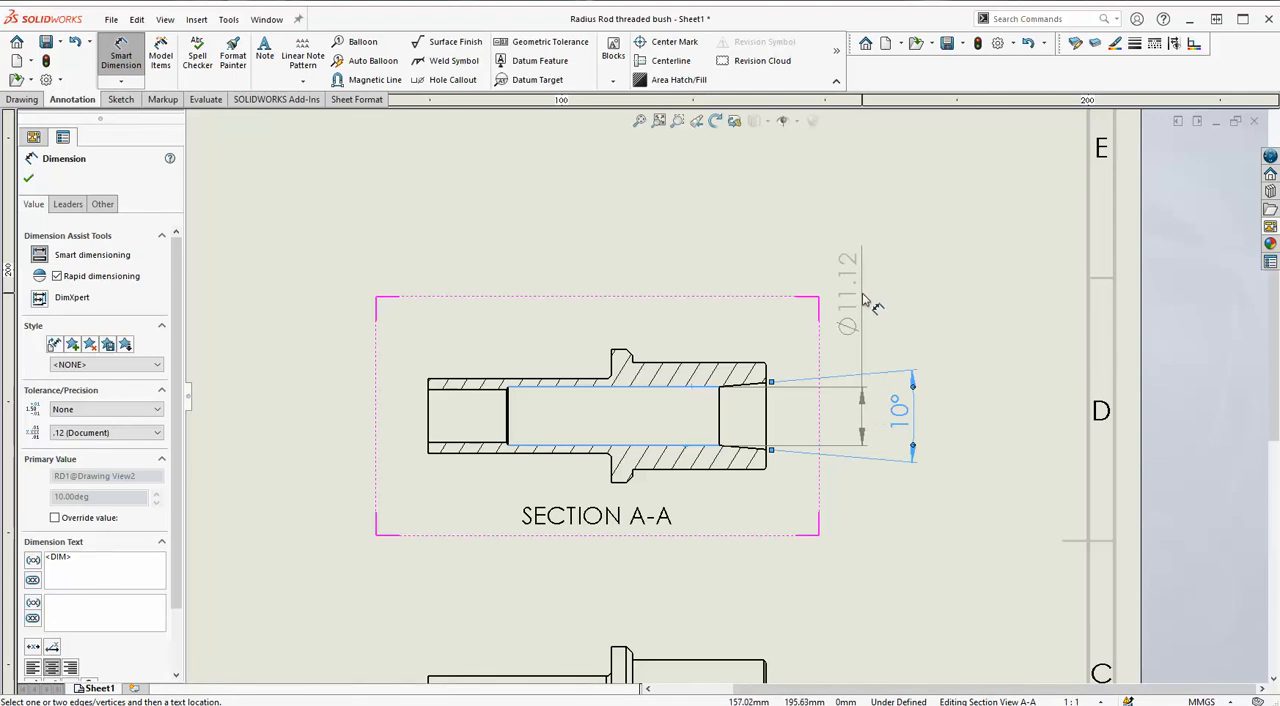
pyautogui.click(865, 300)
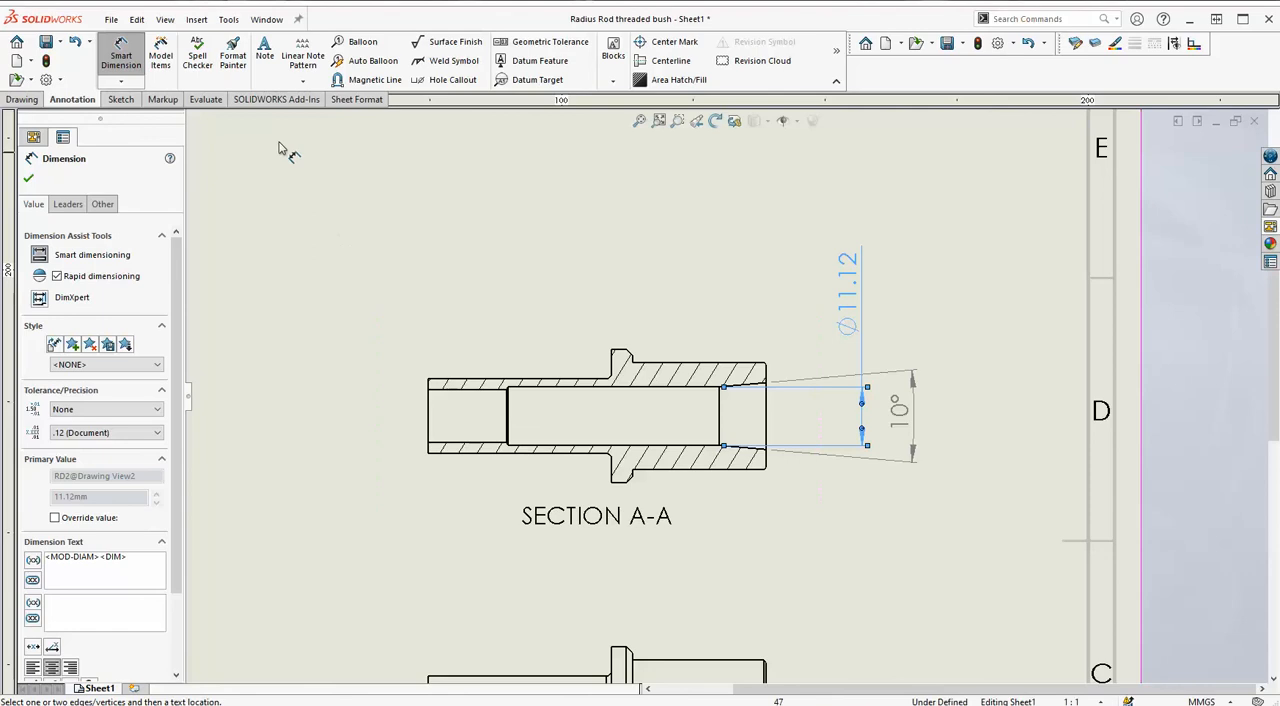
# Start a leader note attached to the upper edge of the short end bore in section A-A, placing its text outside the narrow end.
pyautogui.click(263, 56)
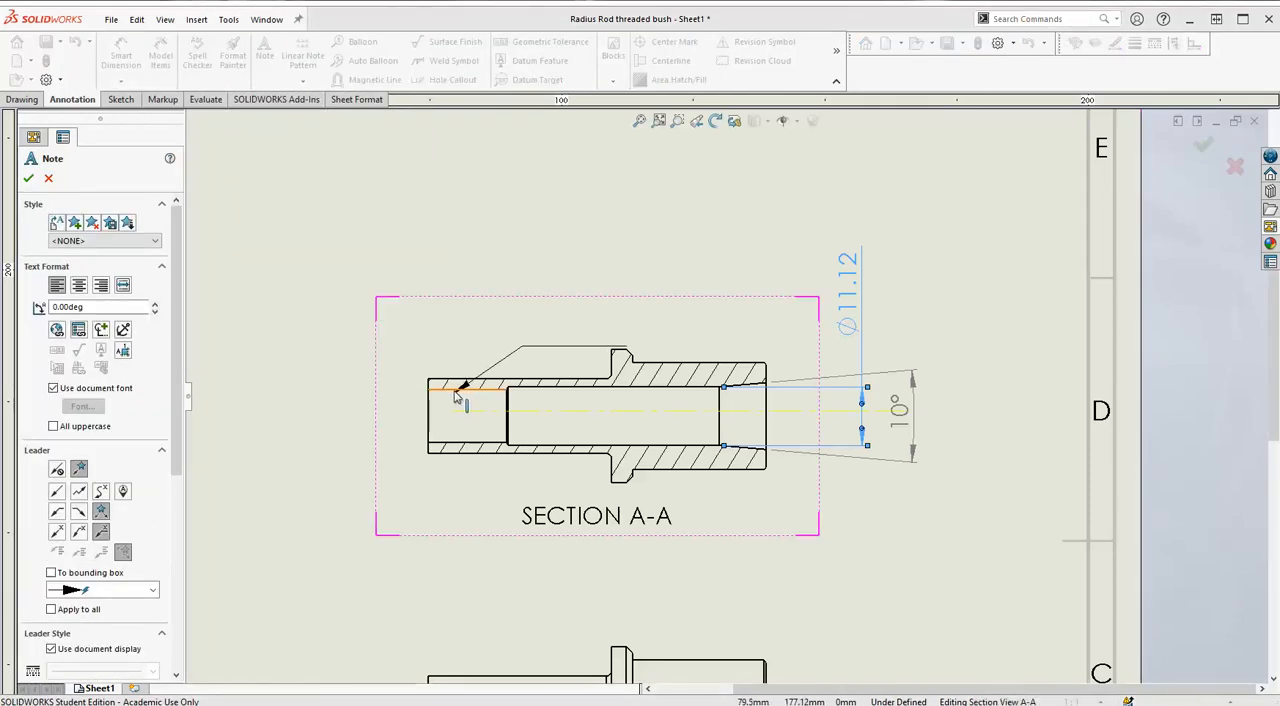
pyautogui.click(448, 386)
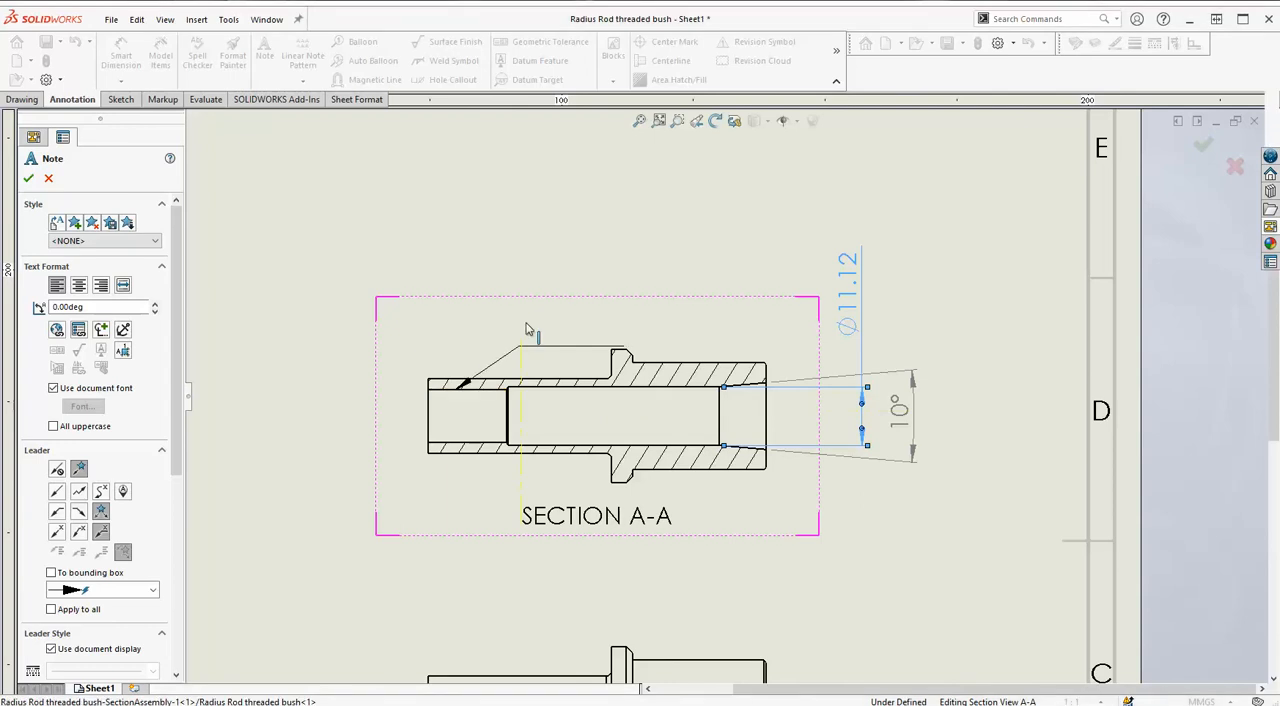
pyautogui.click(257, 320)
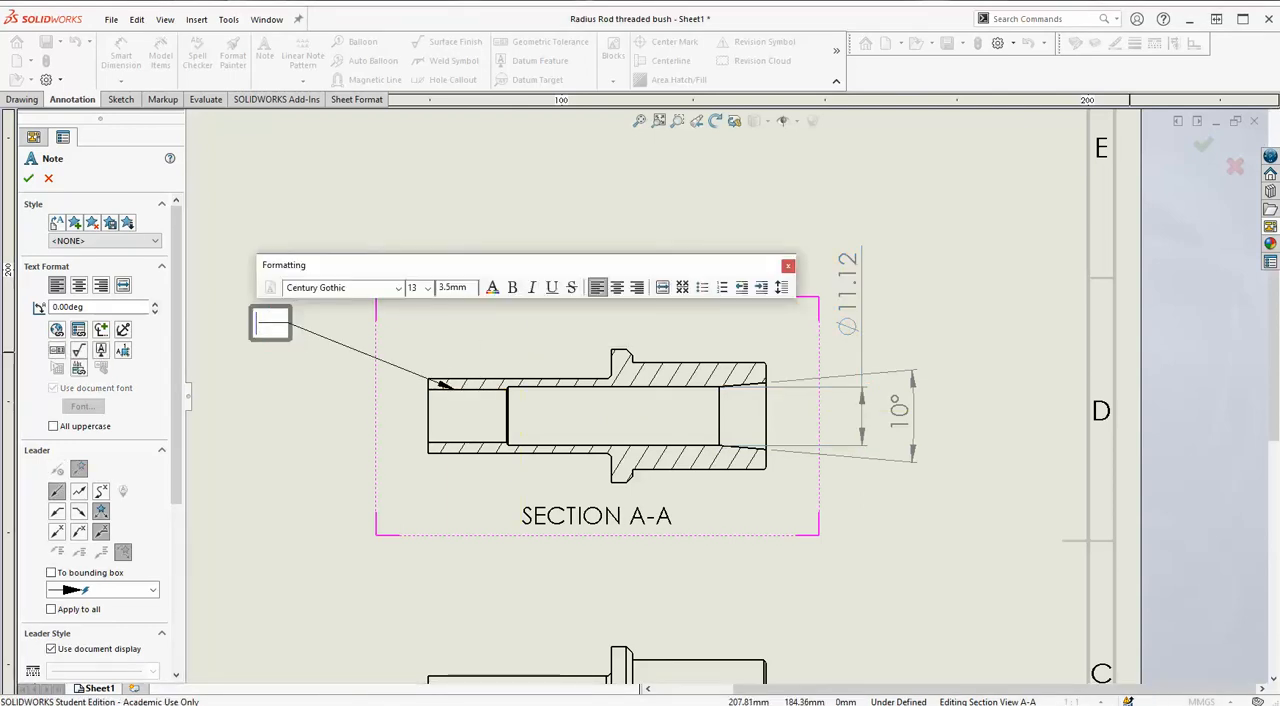
# Enter "Thread 7/16 UNF" as the leader note's text and finish the note.
pyautogui.write('Tbhen')
pyautogui.press('BackSpace')
pyautogui.press('BackSpace')
pyautogui.press('BackSpace')
pyautogui.press('BackSpace')
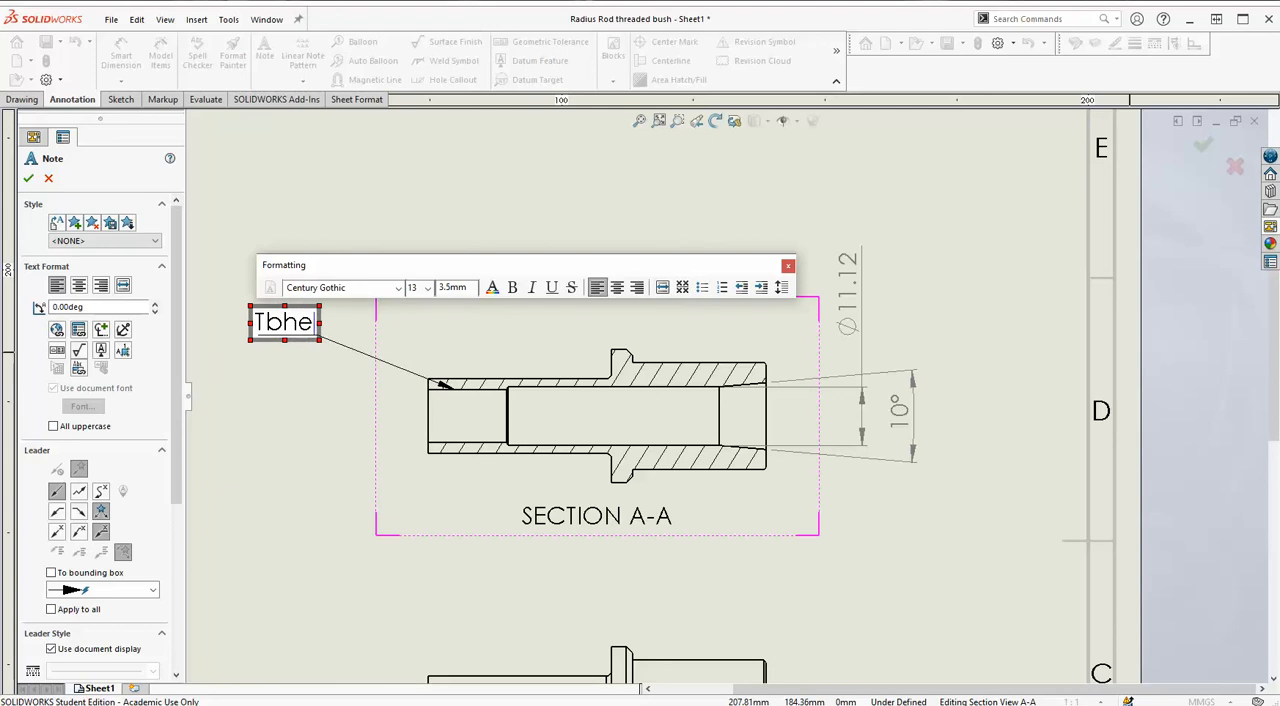
pyautogui.write('hread')
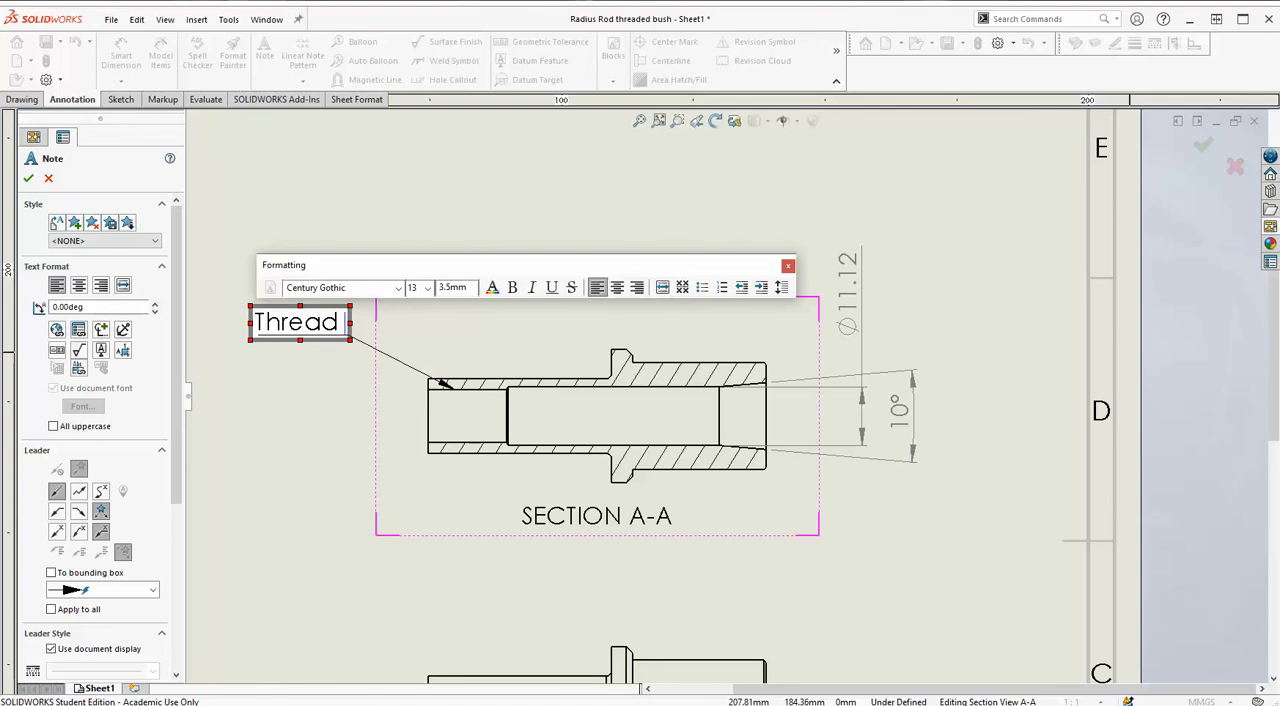
pyautogui.write(' 7')
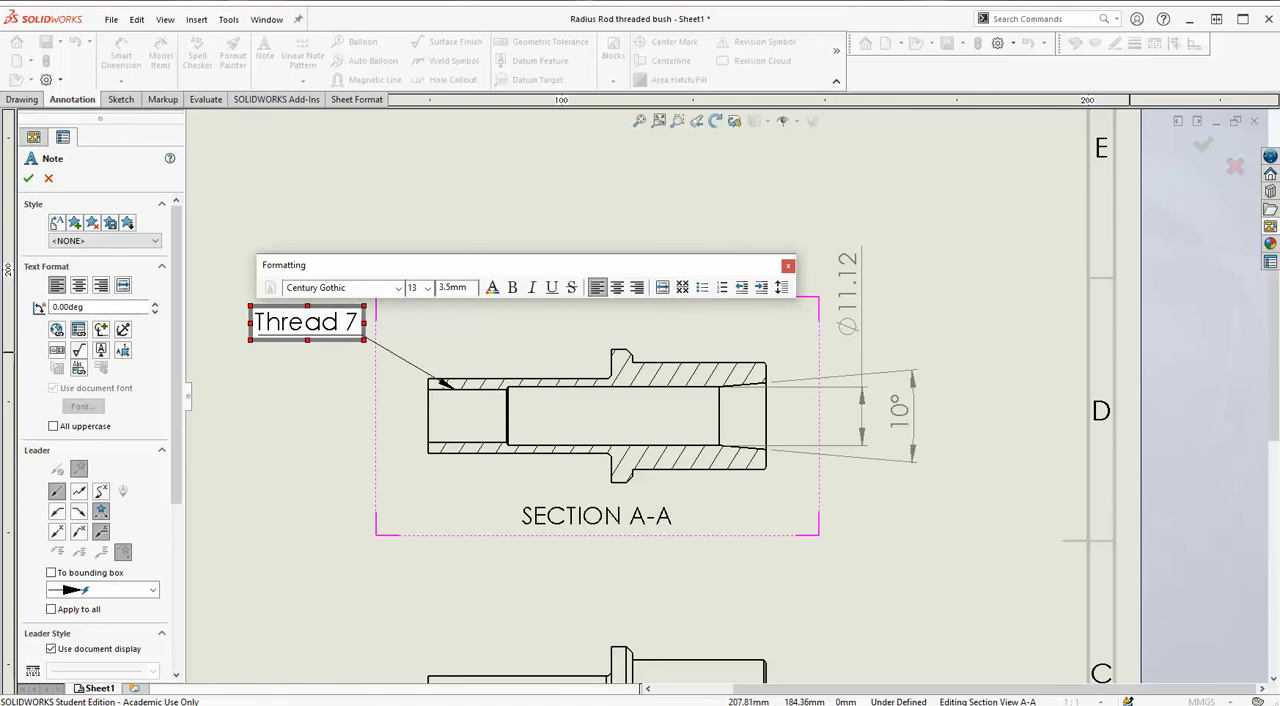
pyautogui.write('/17')
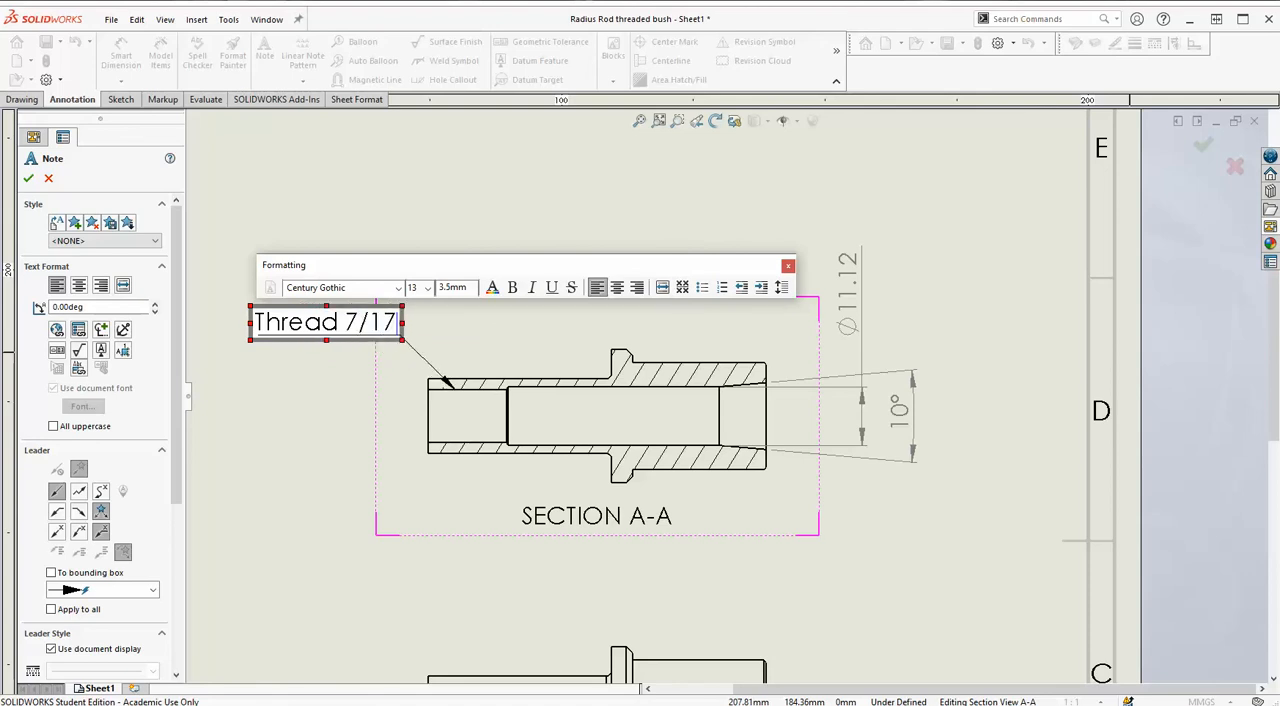
pyautogui.press('BackSpace')
pyautogui.write('6')
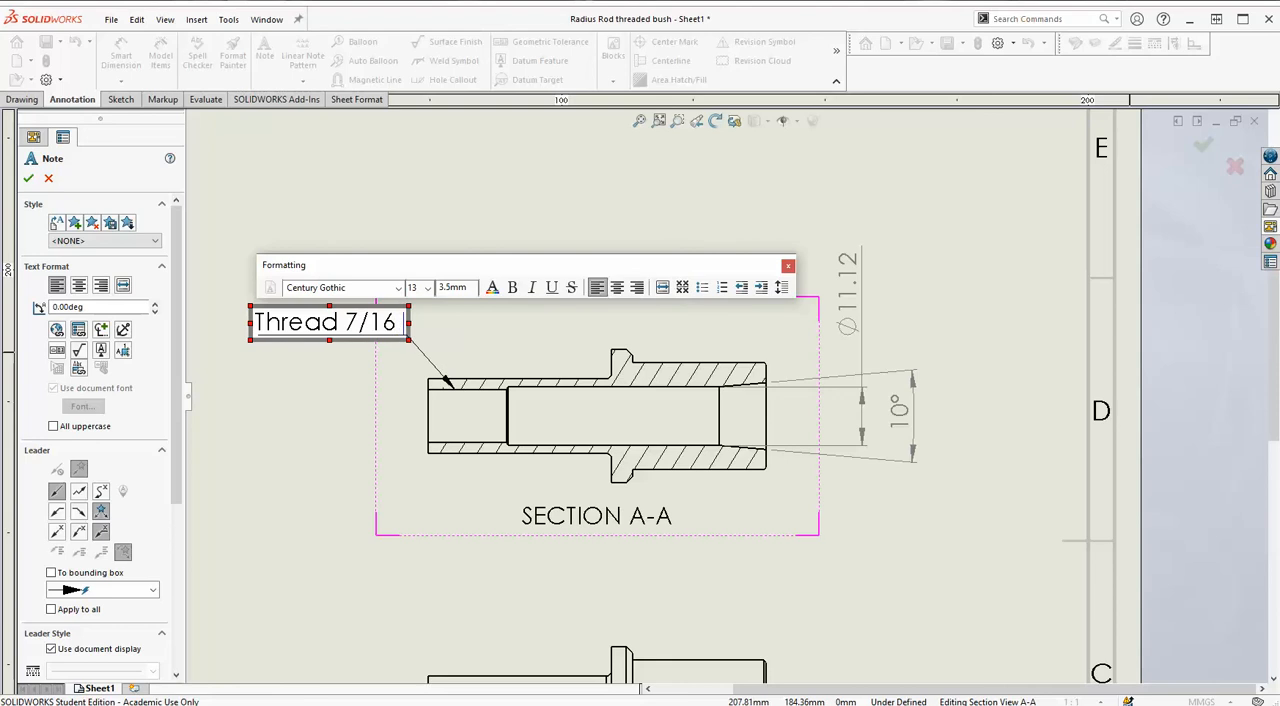
pyautogui.write(' UN')
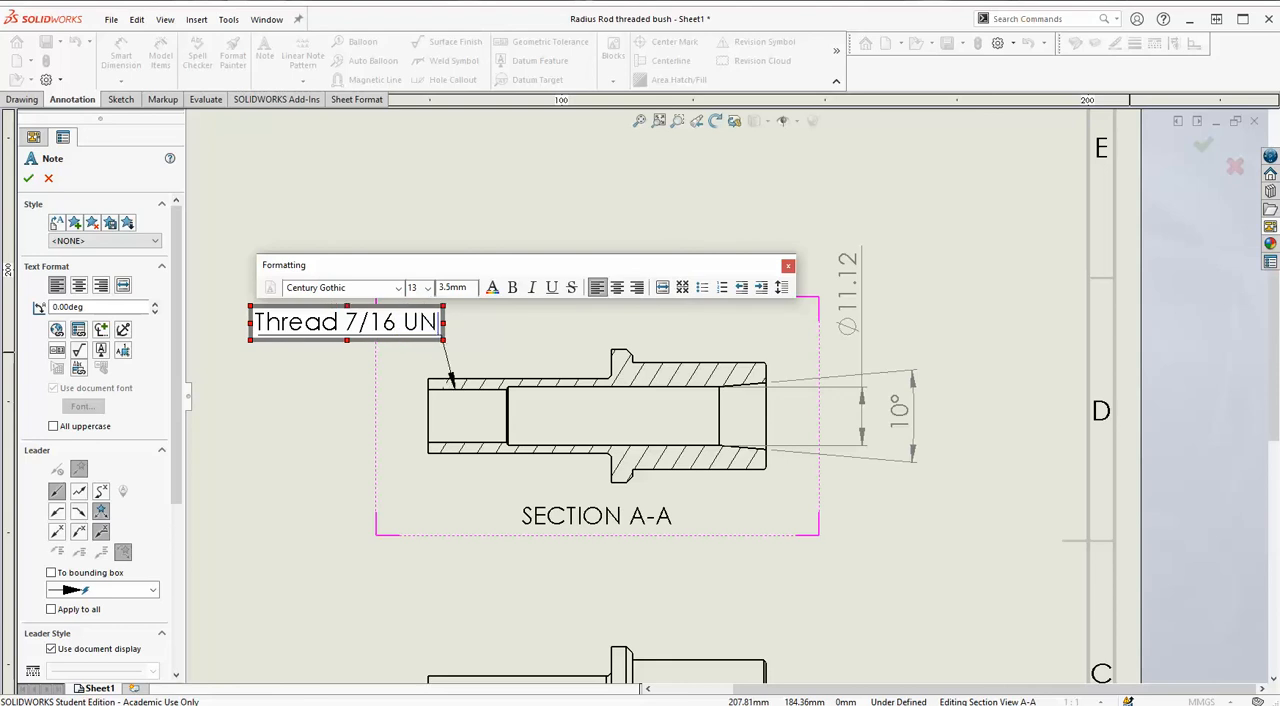
pyautogui.write('F')
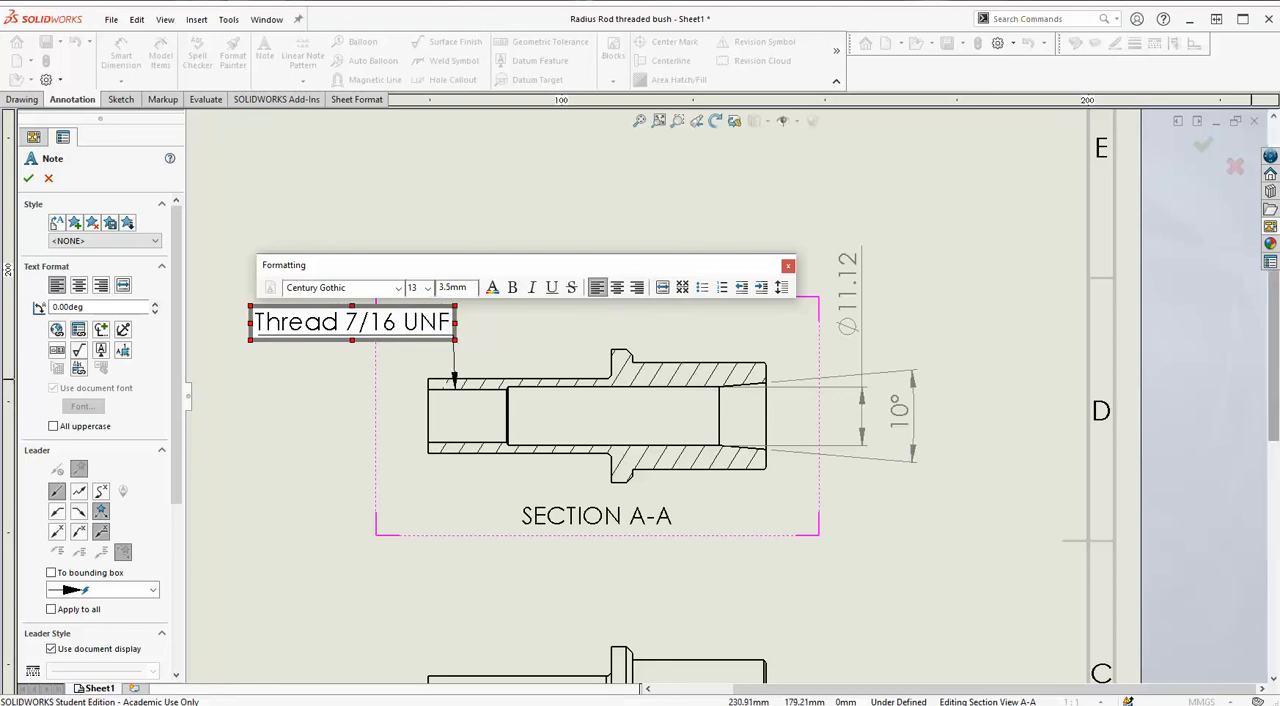
pyautogui.keyDown('shift'); pyautogui.click(384, 334); pyautogui.keyUp('shift')
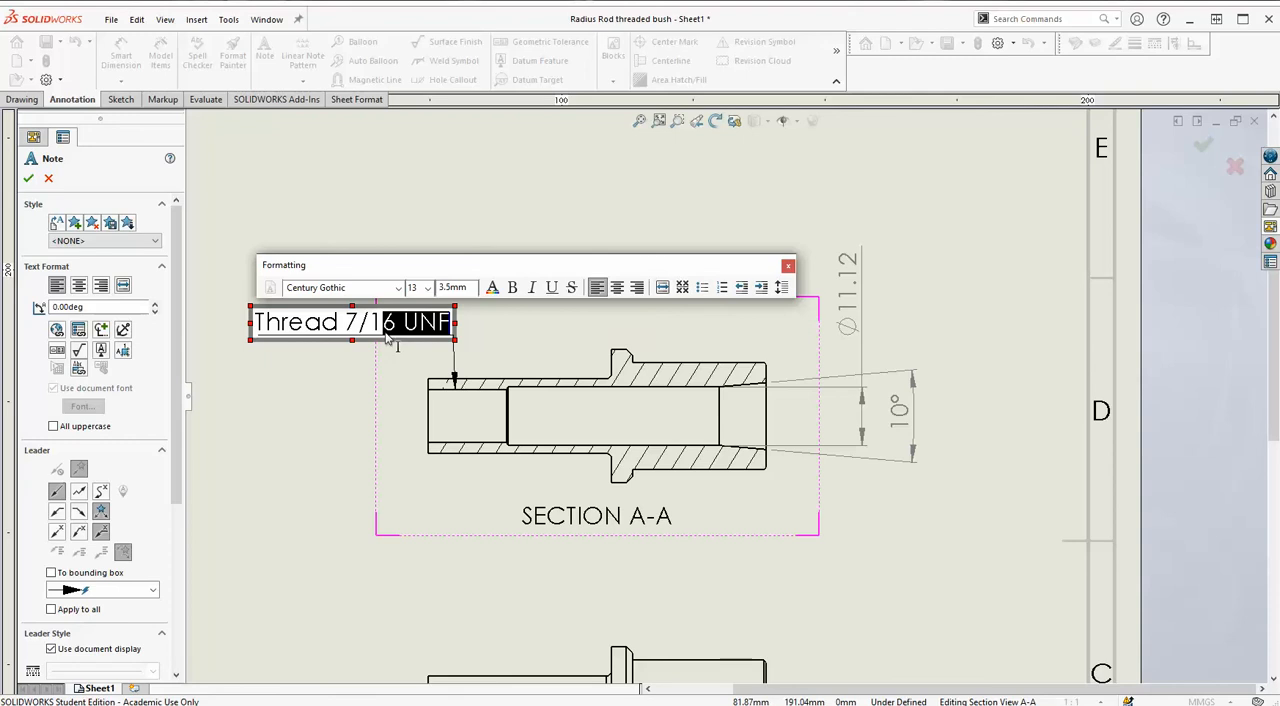
pyautogui.click(520, 341)
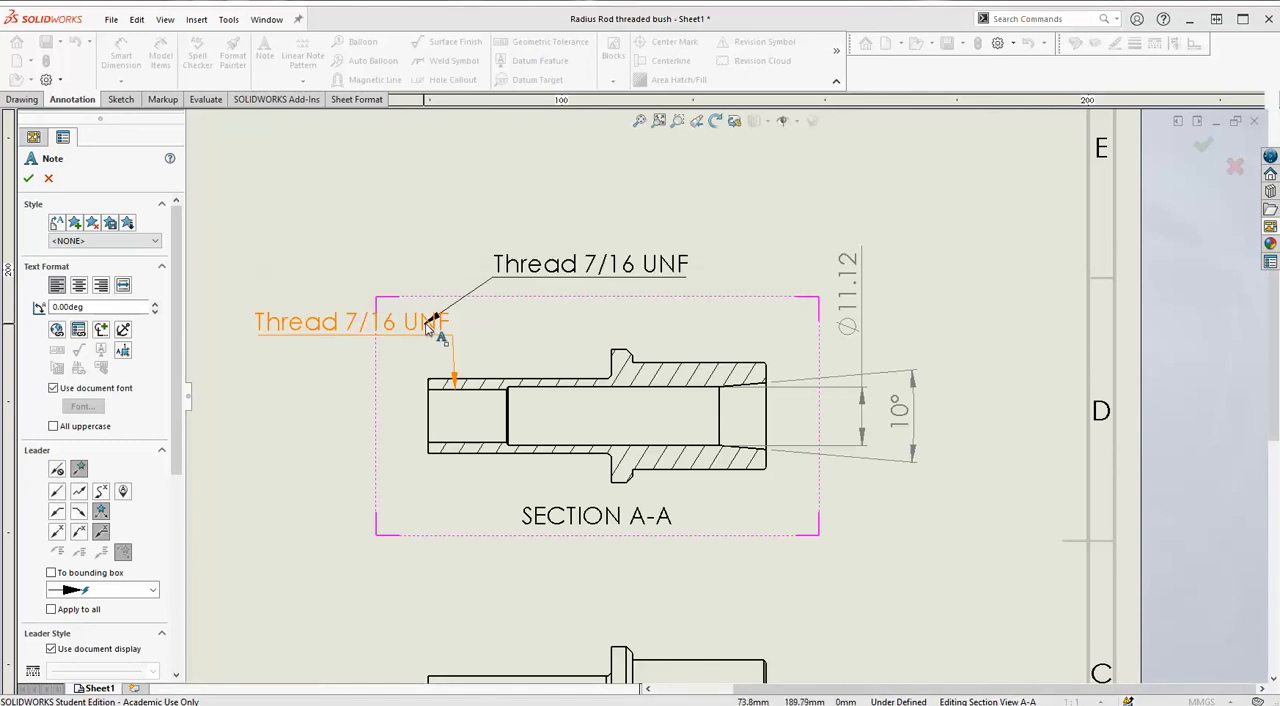
pyautogui.press('Escape')
# Move the thread note beside the narrow end of section A-A, level with the bore.
pyautogui.moveTo(430, 325); pyautogui.dragTo(371, 418)
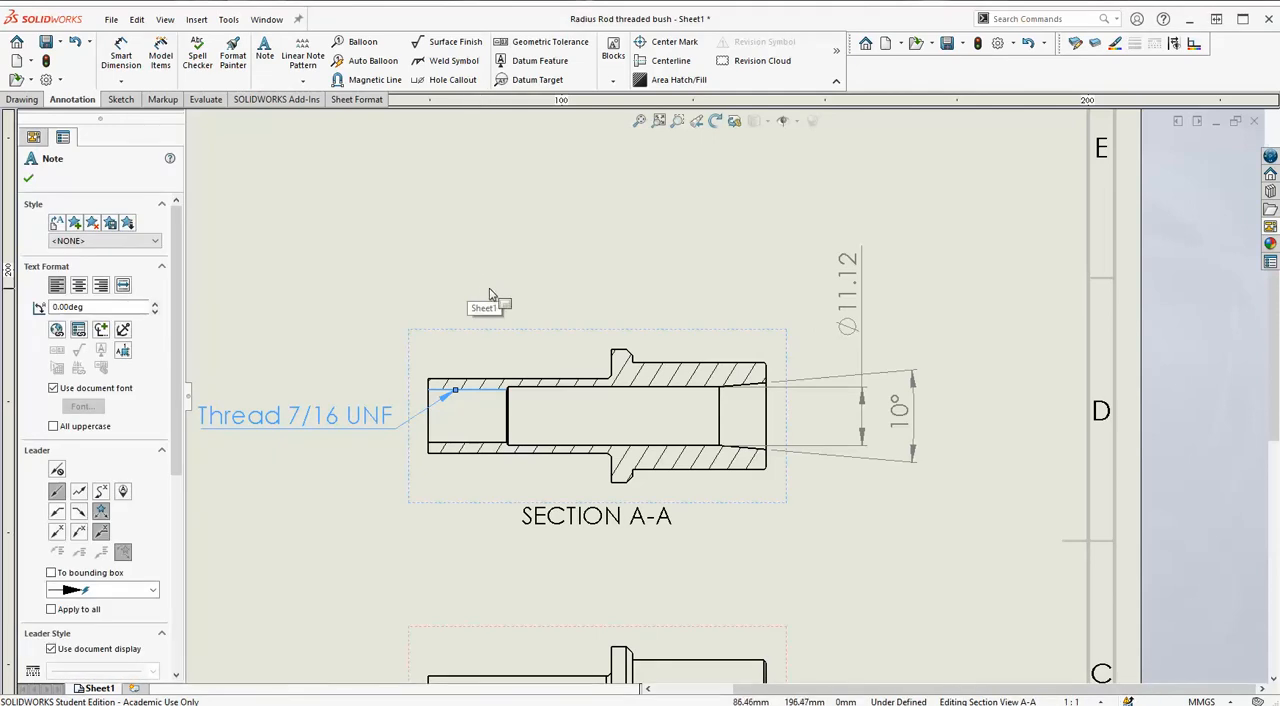
pyautogui.click(434, 279)
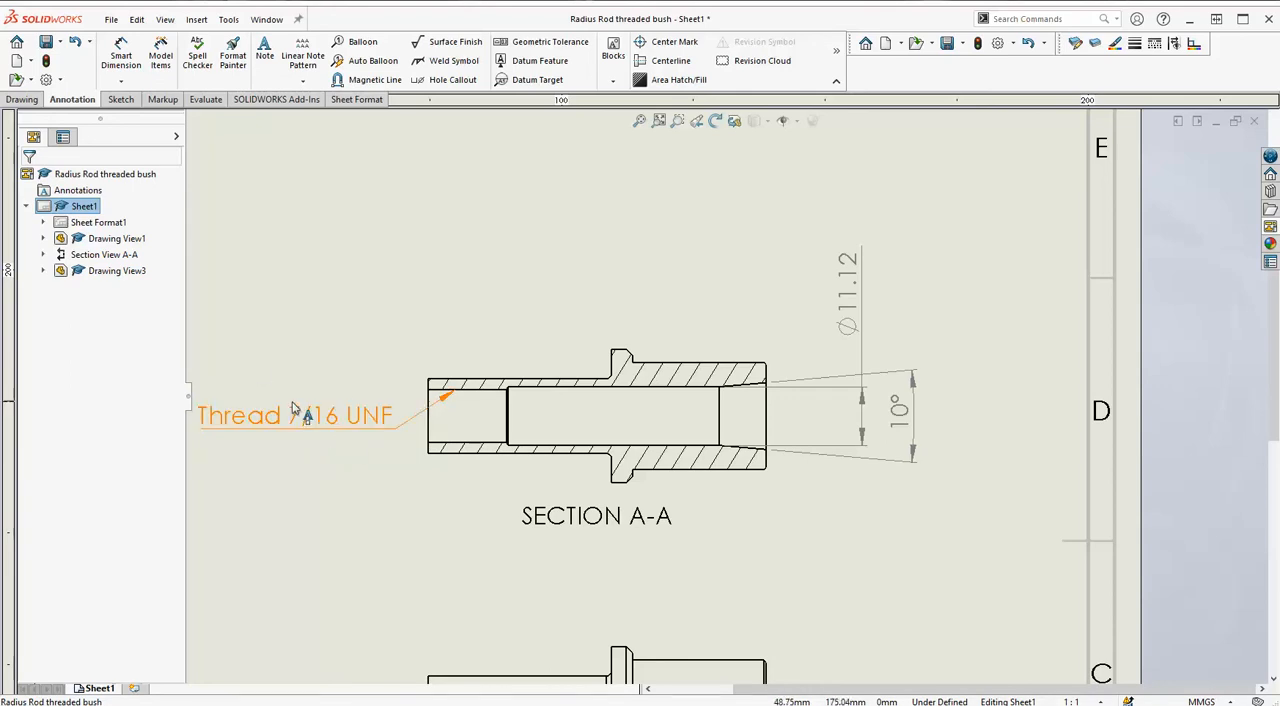
# Dimension the outside diameter of the wide cylindrical portion in the front view, placing it beyond the wide end.
pyautogui.scroll(3, 560, 269)
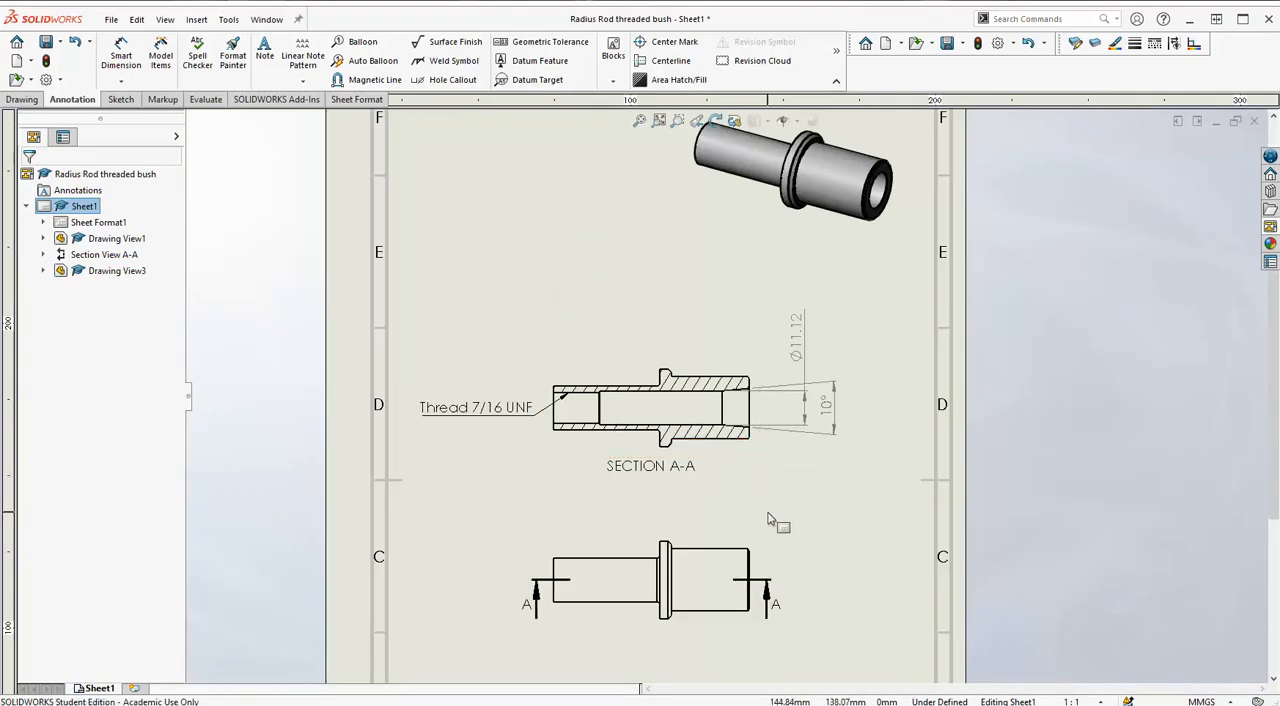
pyautogui.scroll(3, 770, 520)
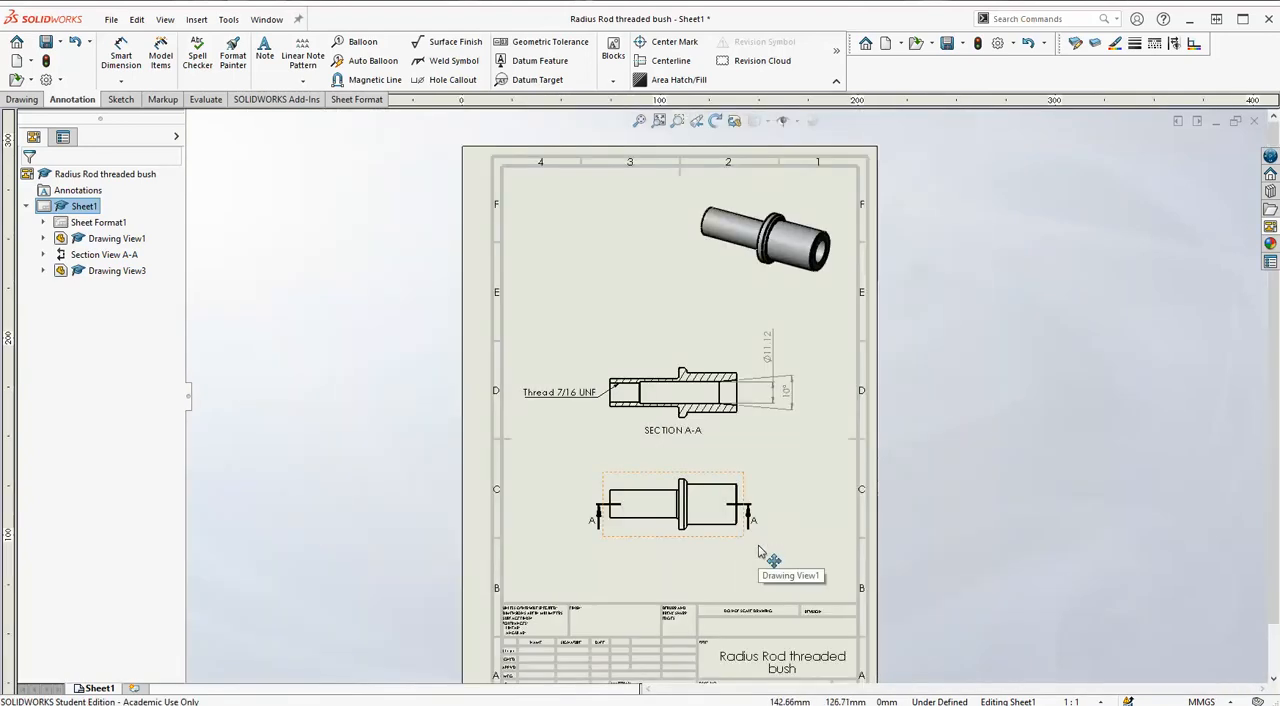
pyautogui.scroll(-3, 758, 550)
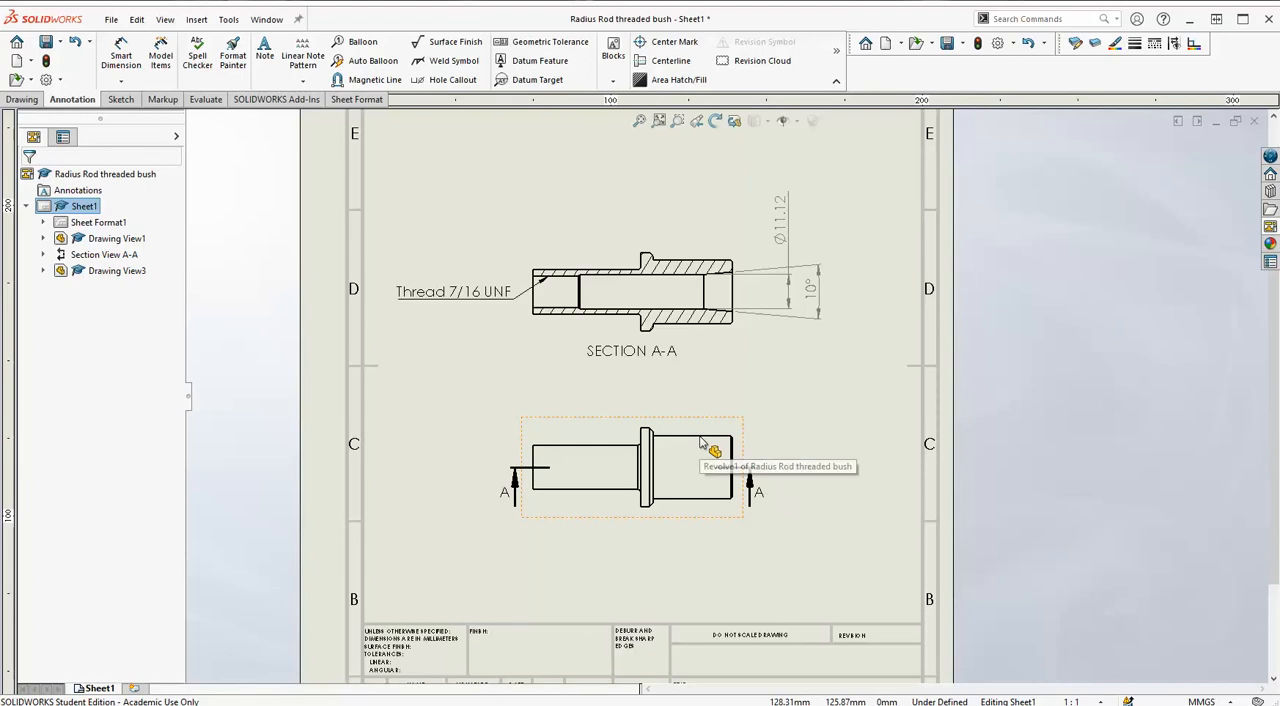
pyautogui.click(121, 56)
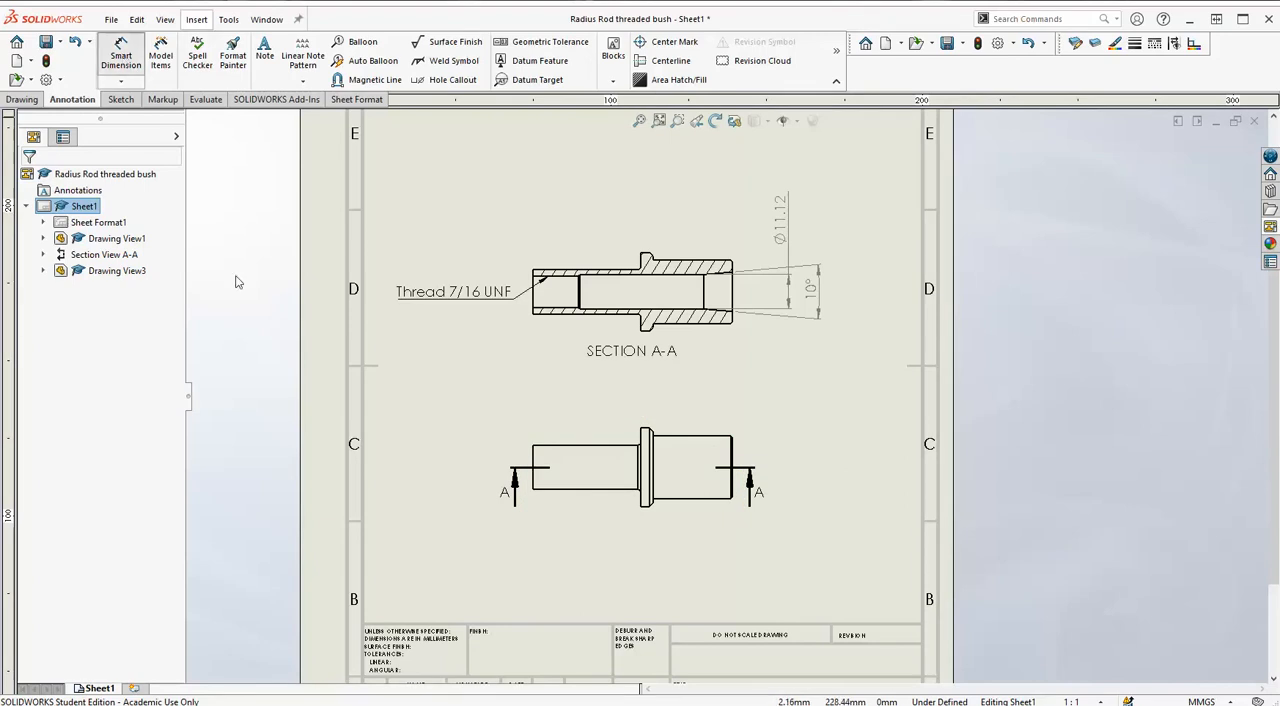
pyautogui.click(718, 440)
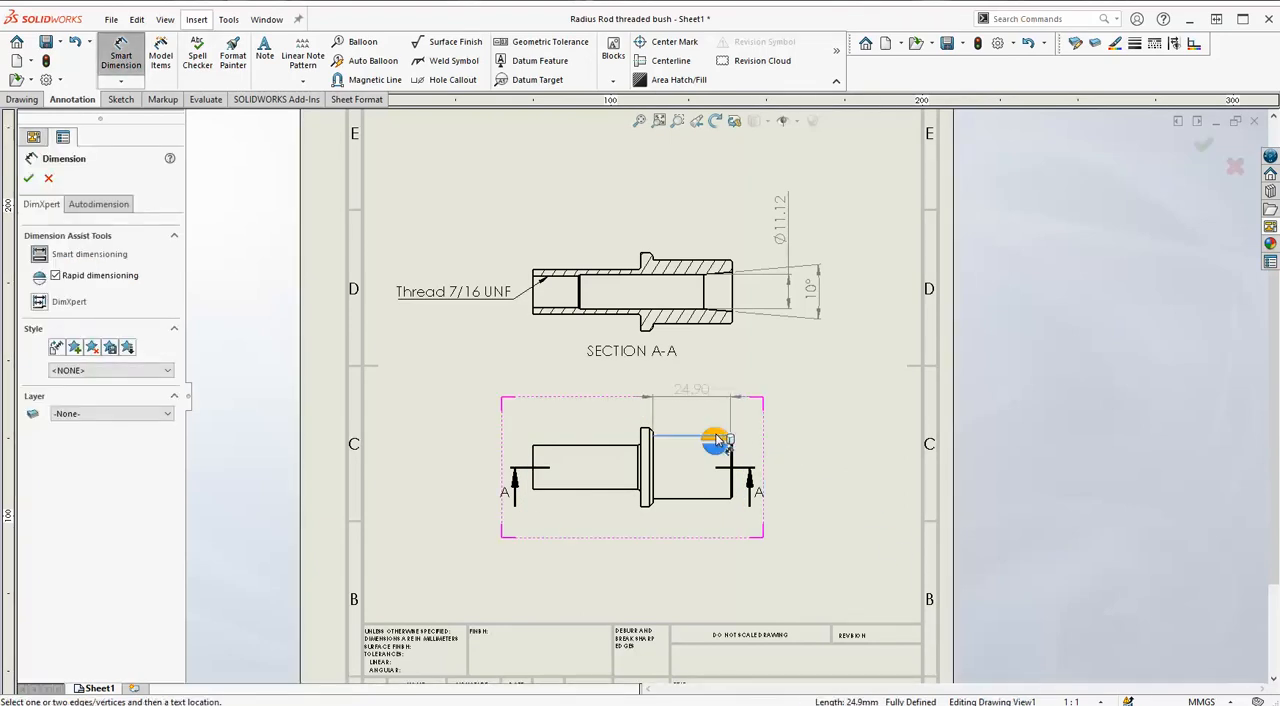
pyautogui.click(698, 499)
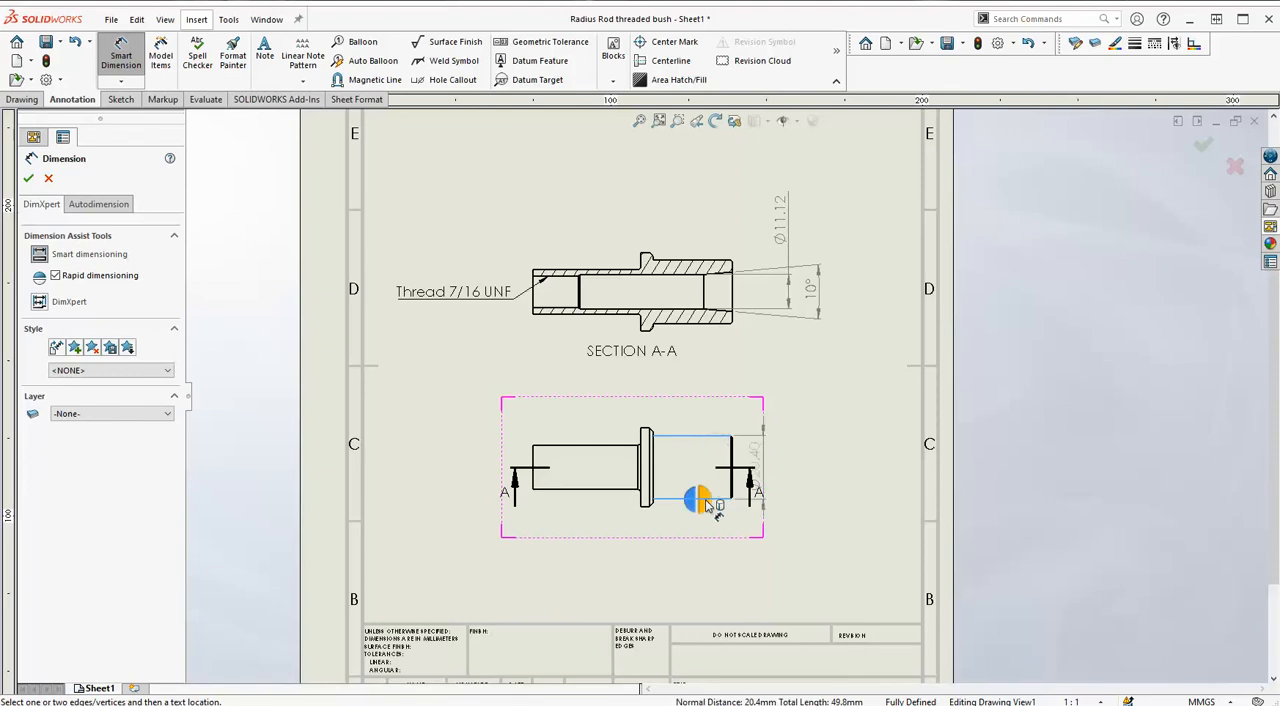
pyautogui.click(810, 480)
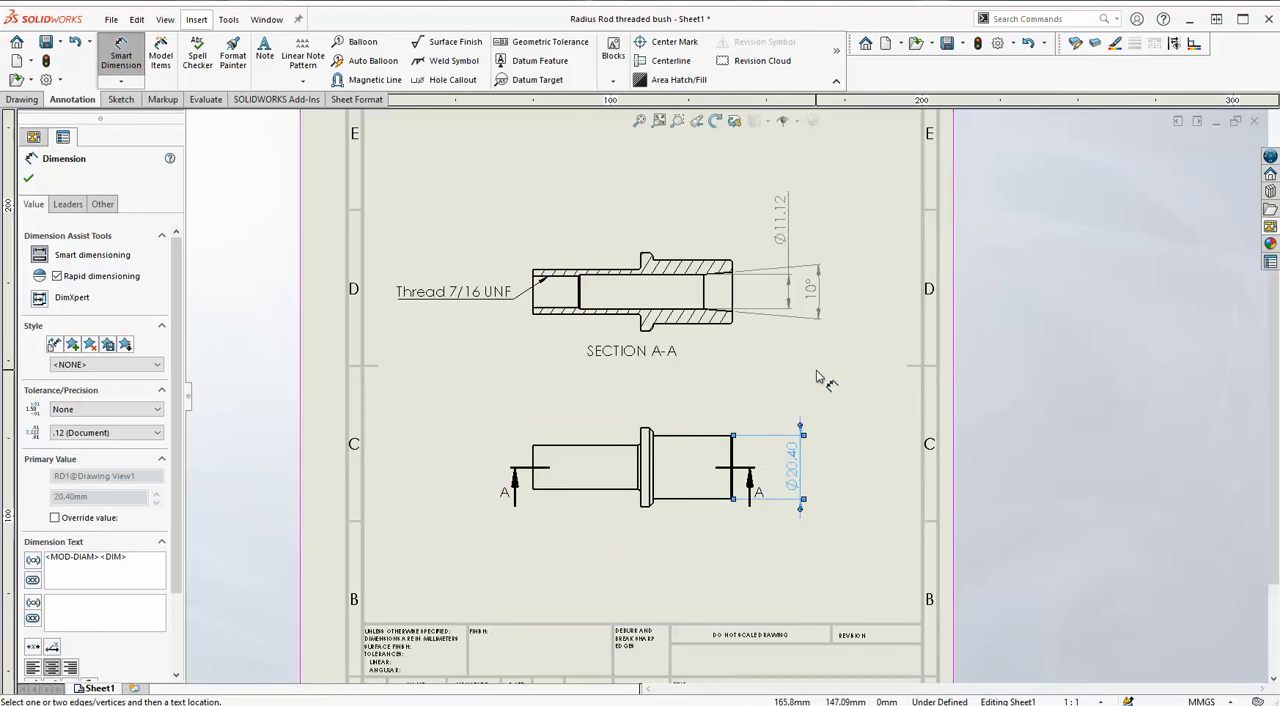
pyautogui.press('z')
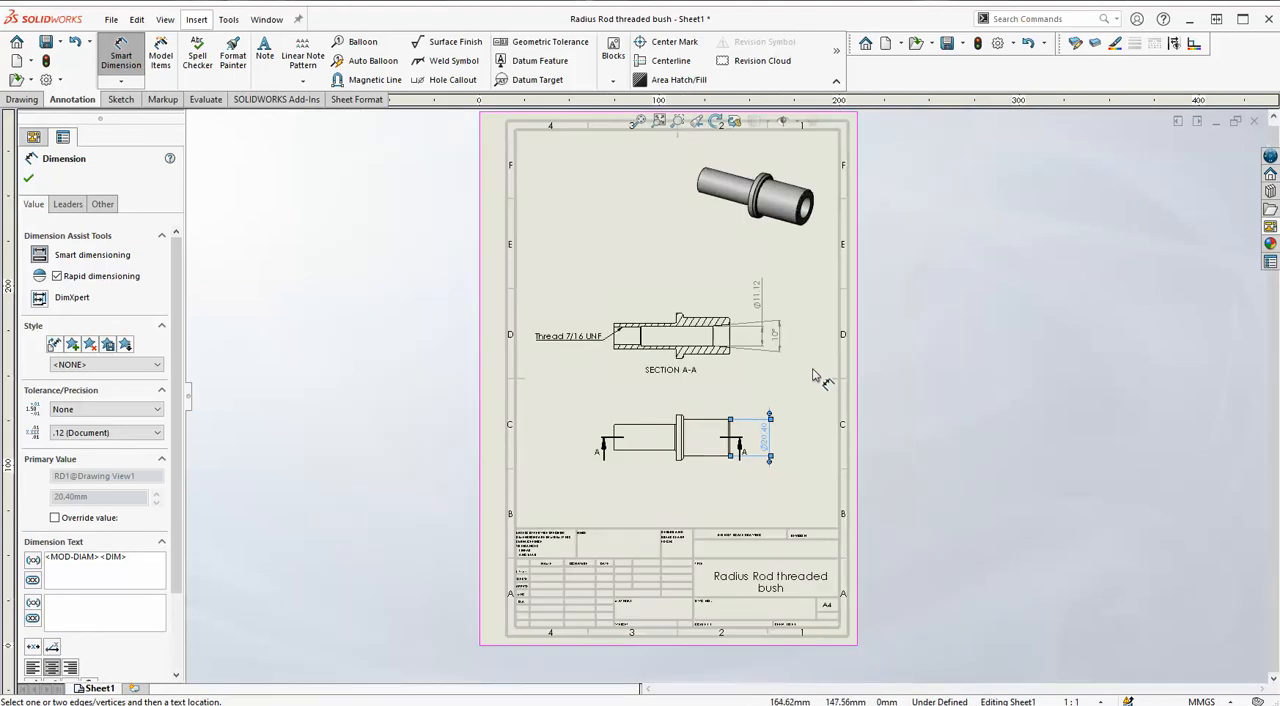
pyautogui.scroll(2, 813, 375)
pyautogui.scroll(-1, 813, 373)
pyautogui.scroll(-2, 661, 388)
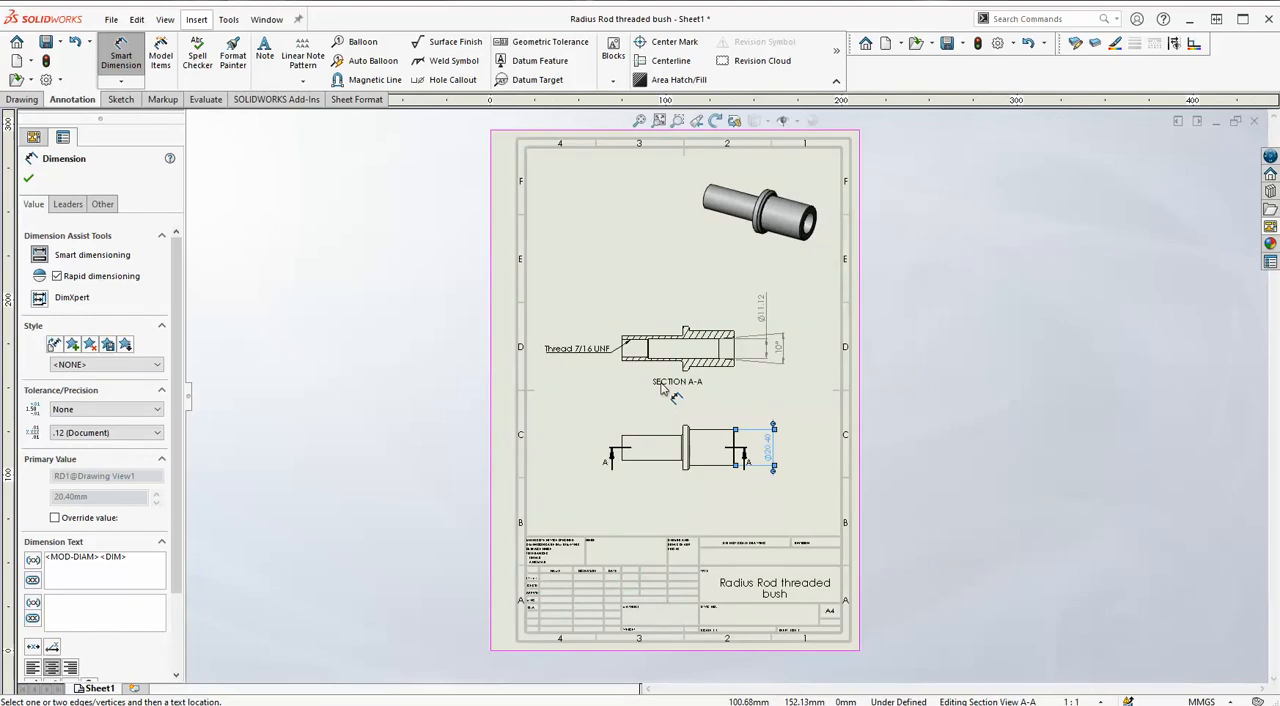
pyautogui.scroll(1, 661, 388)
pyautogui.scroll(-1, 714, 380)
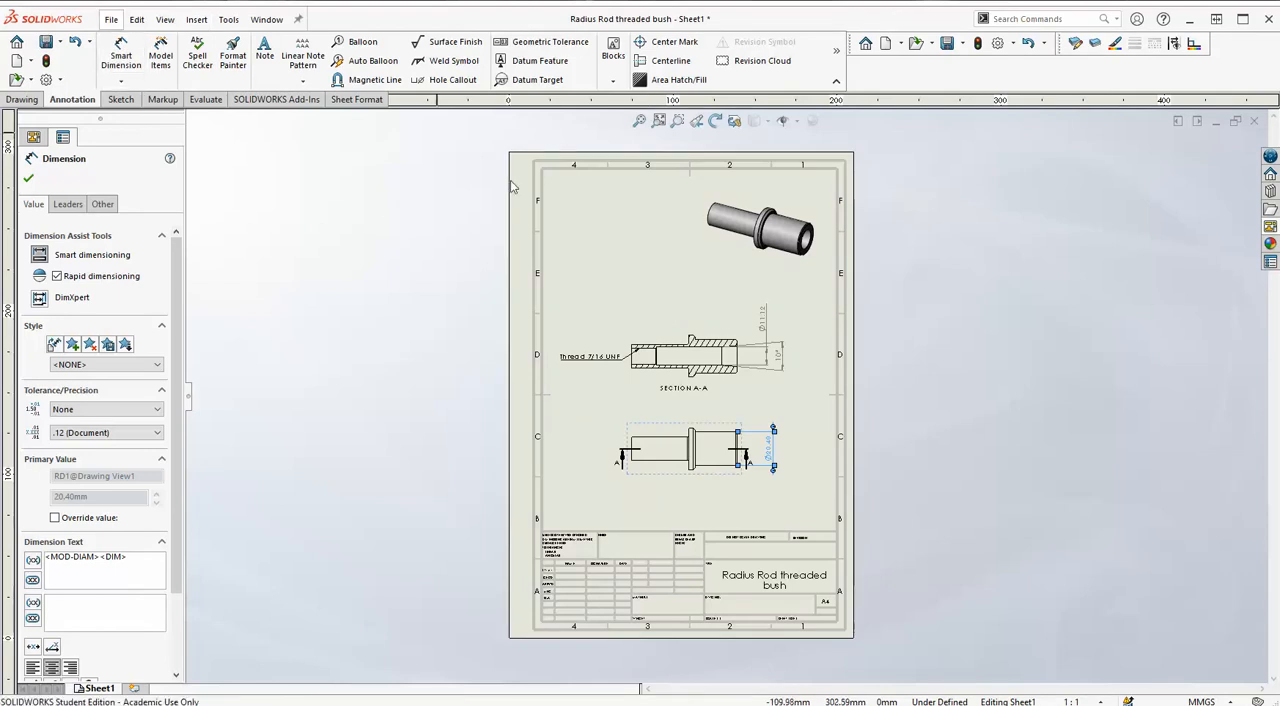
pyautogui.rightClick(625, 273)
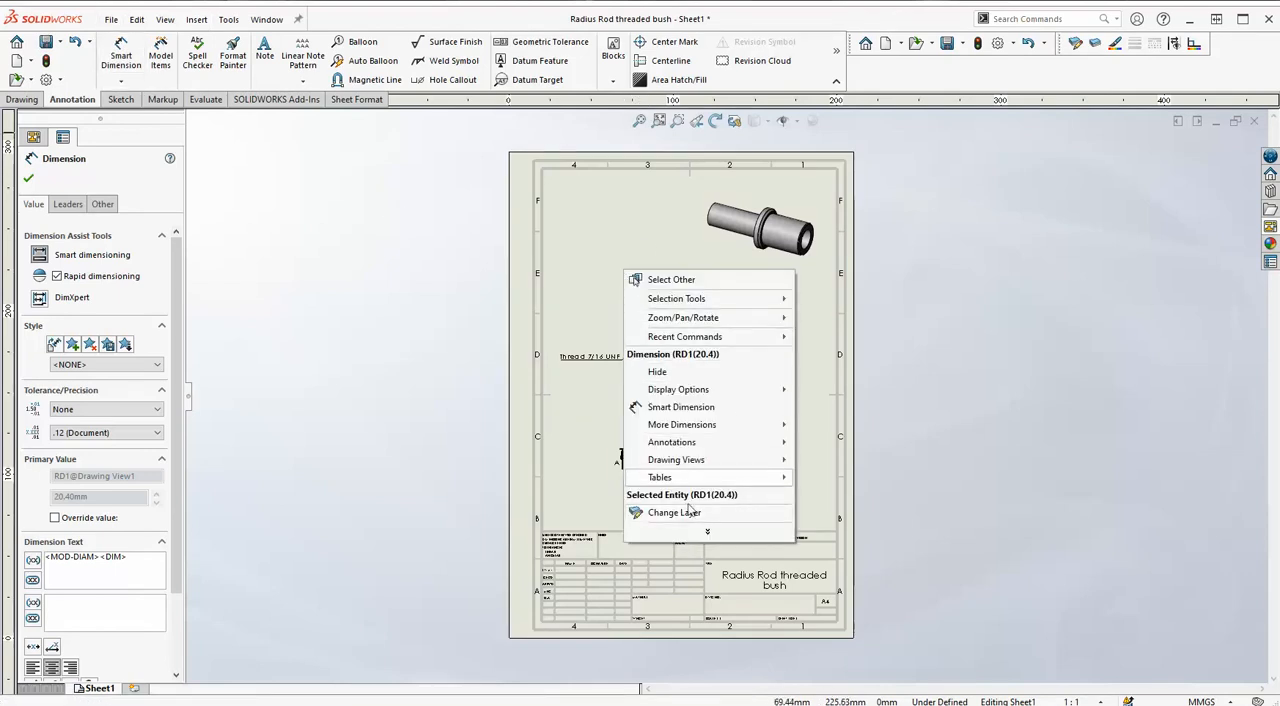
pyautogui.moveTo(690, 533)
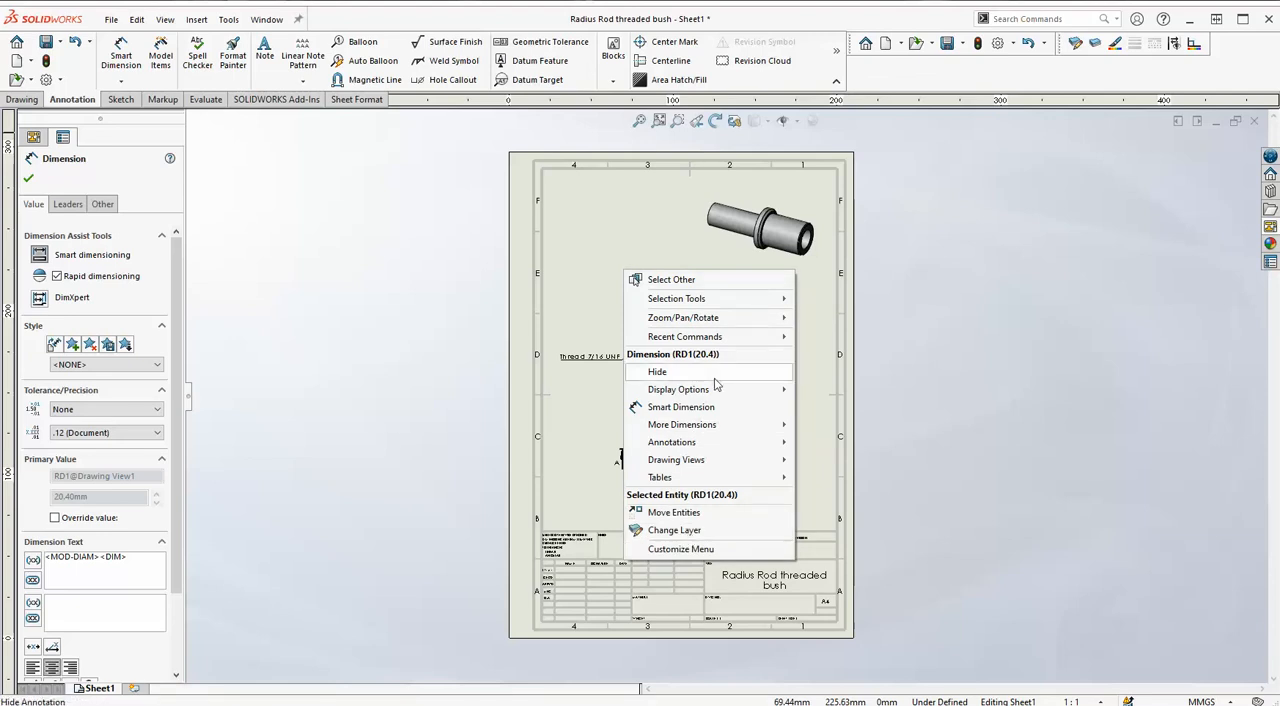
pyautogui.click(672, 218)
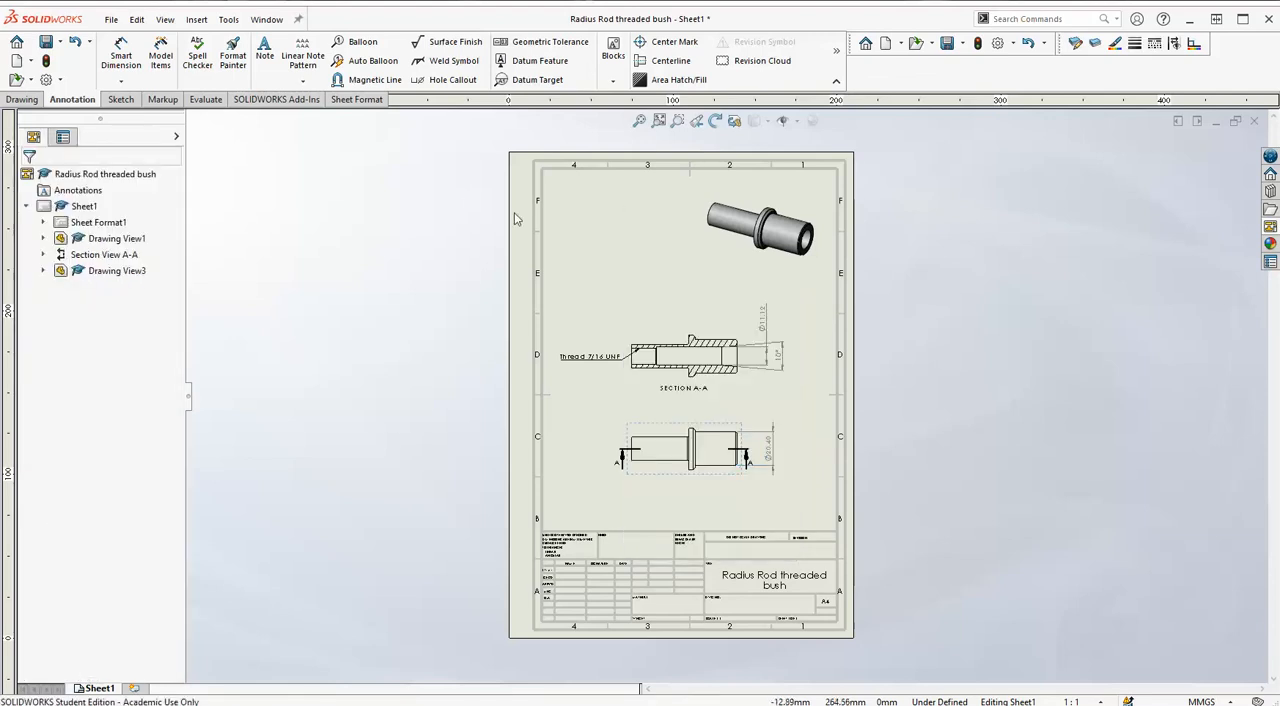
# Try First angle as Sheet1's projection type, return to Third angle and apply the sheet properties.
pyautogui.rightClick(644, 258)
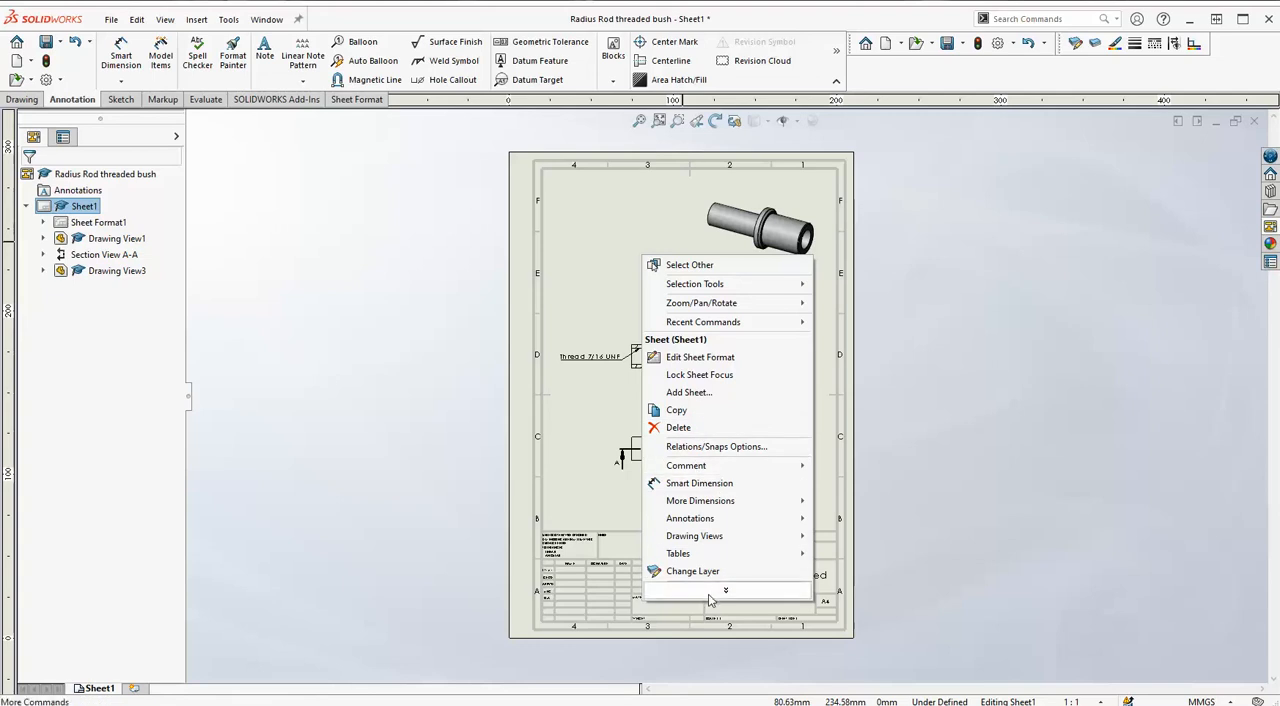
pyautogui.moveTo(724, 590)
pyautogui.click(698, 463)
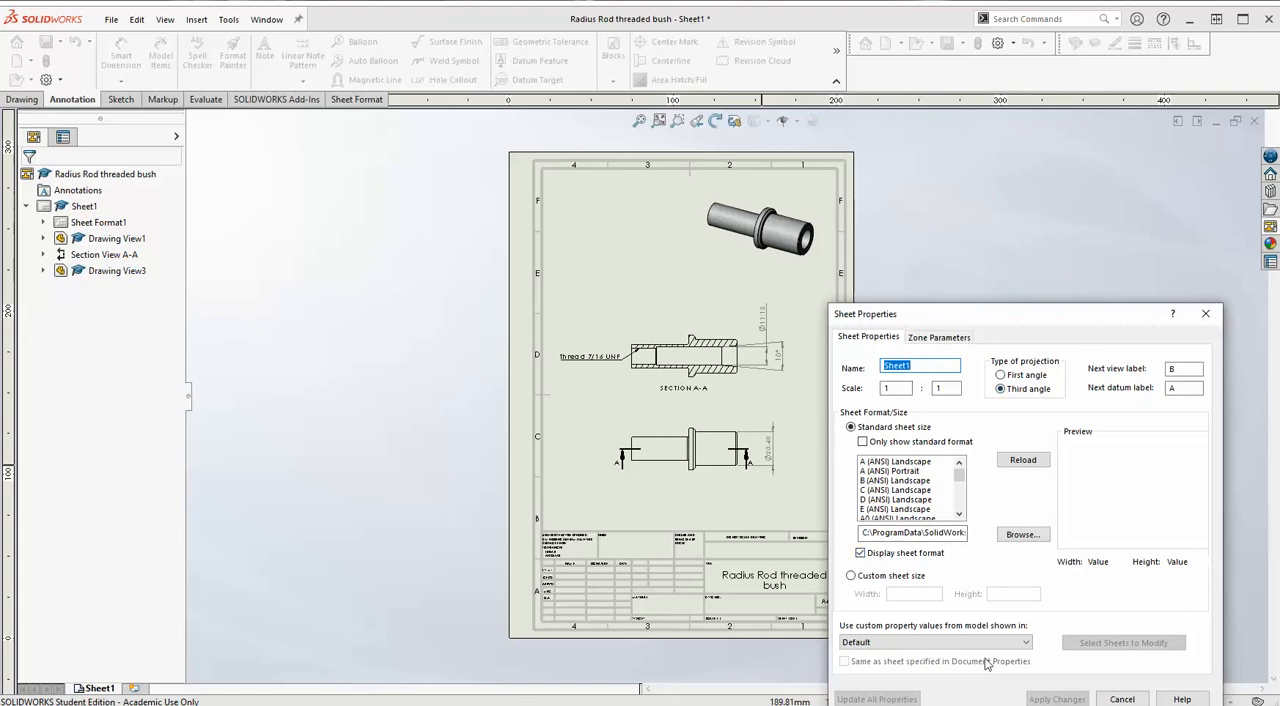
pyautogui.click(1001, 375)
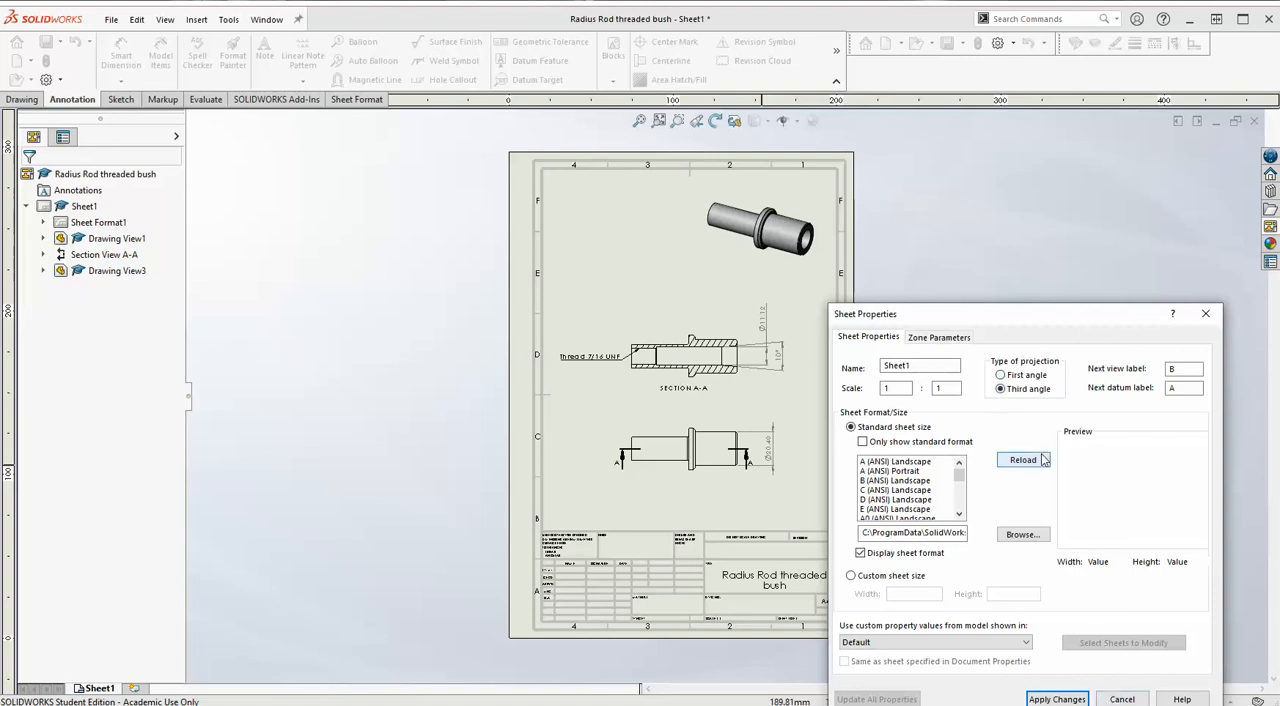
pyautogui.click(1057, 699)
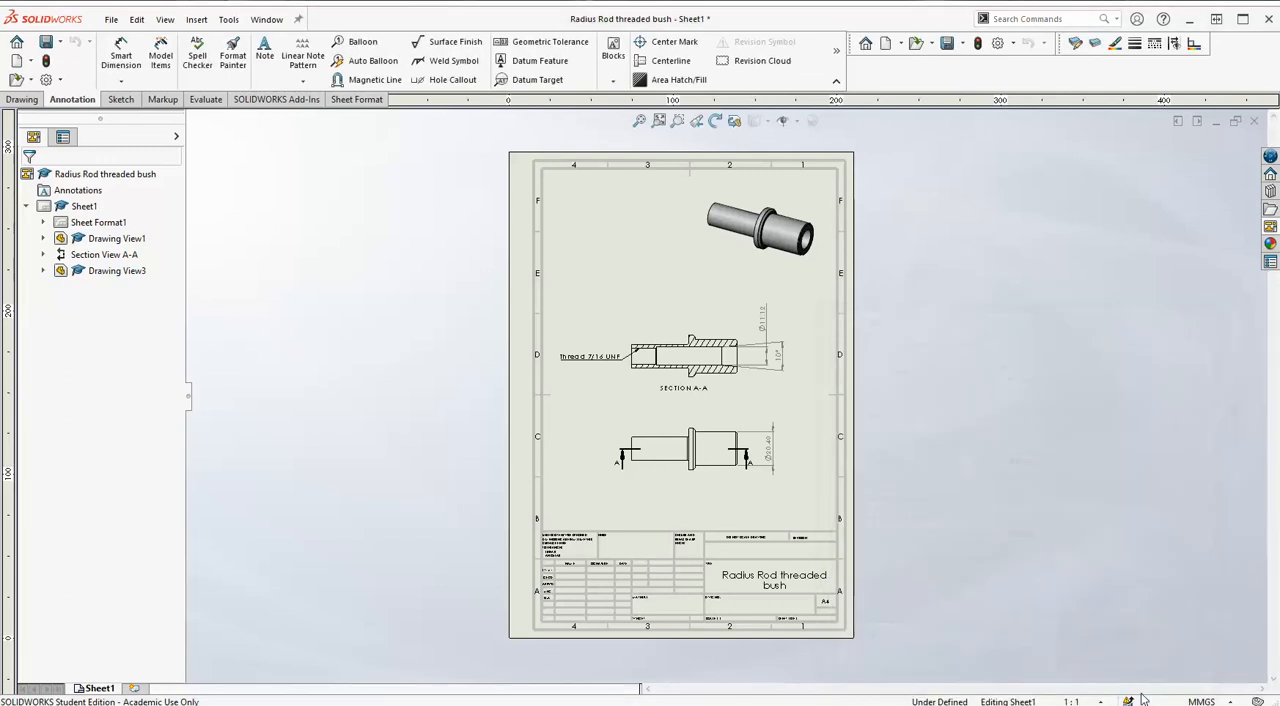